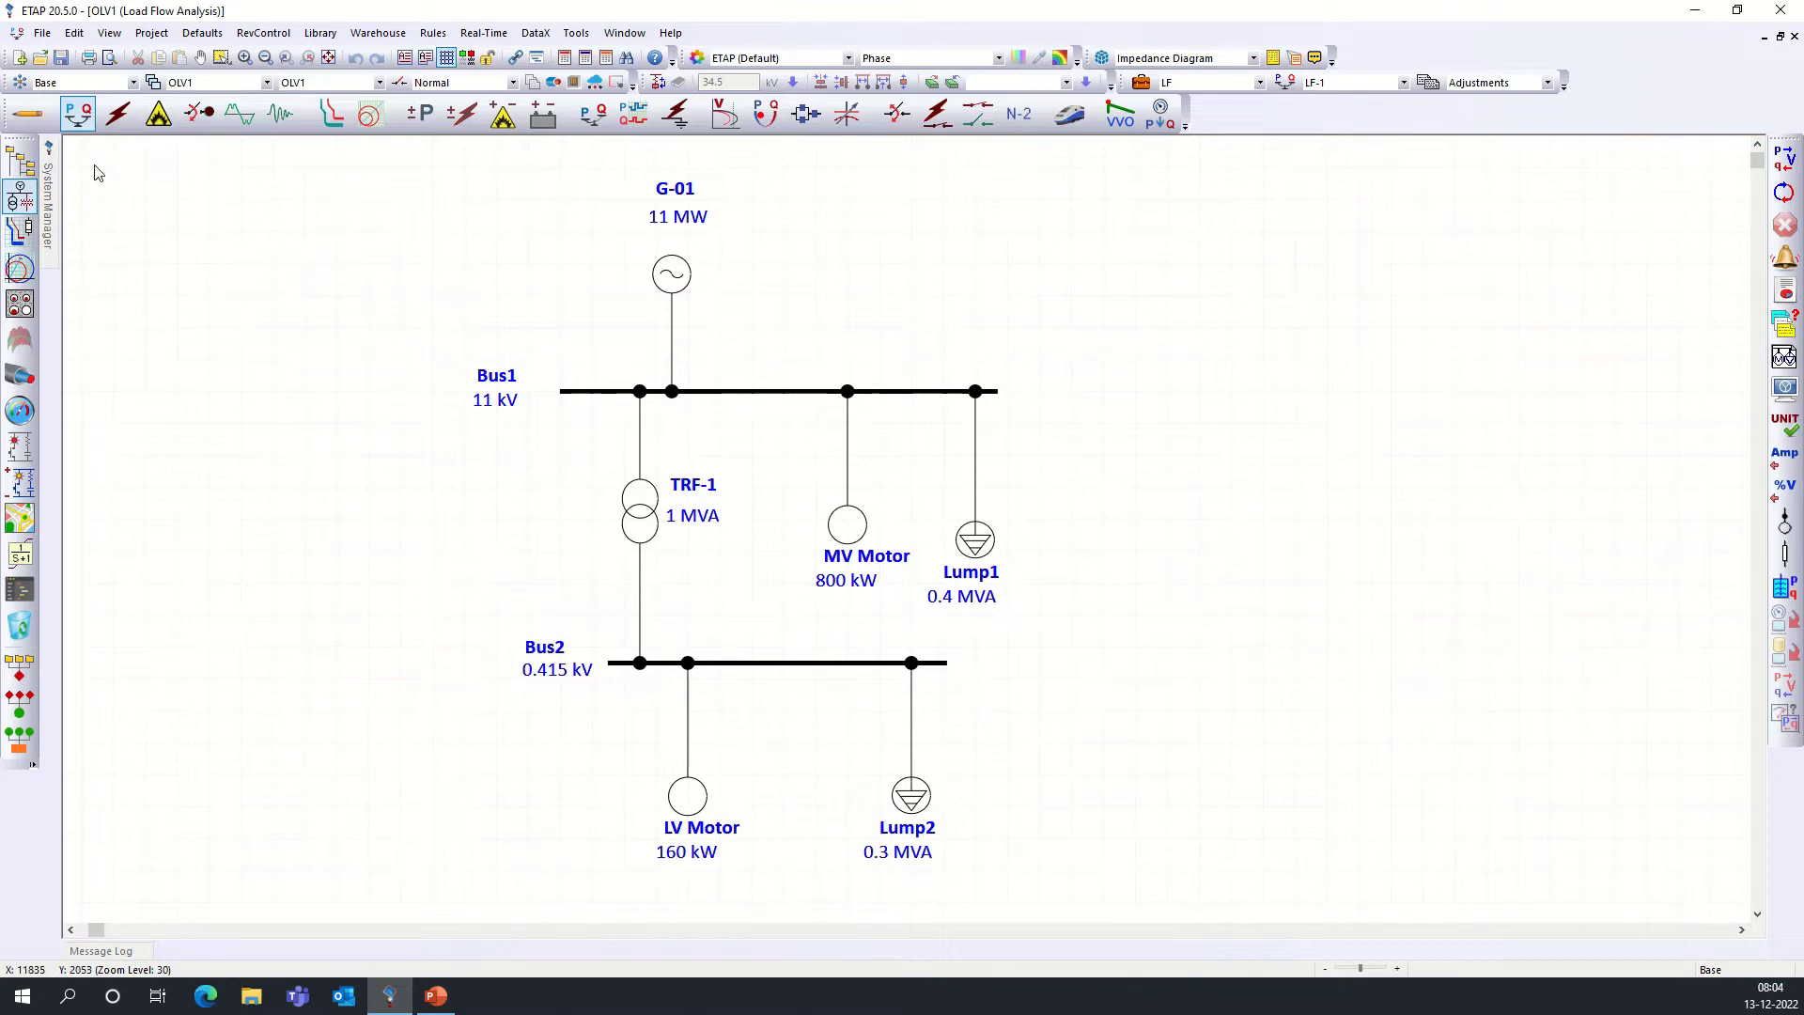
Switch to Short-Circuit mode and run 3-phase device duty with the output report named SC.
{"action": "left_click", "coordinate": [115, 121]}
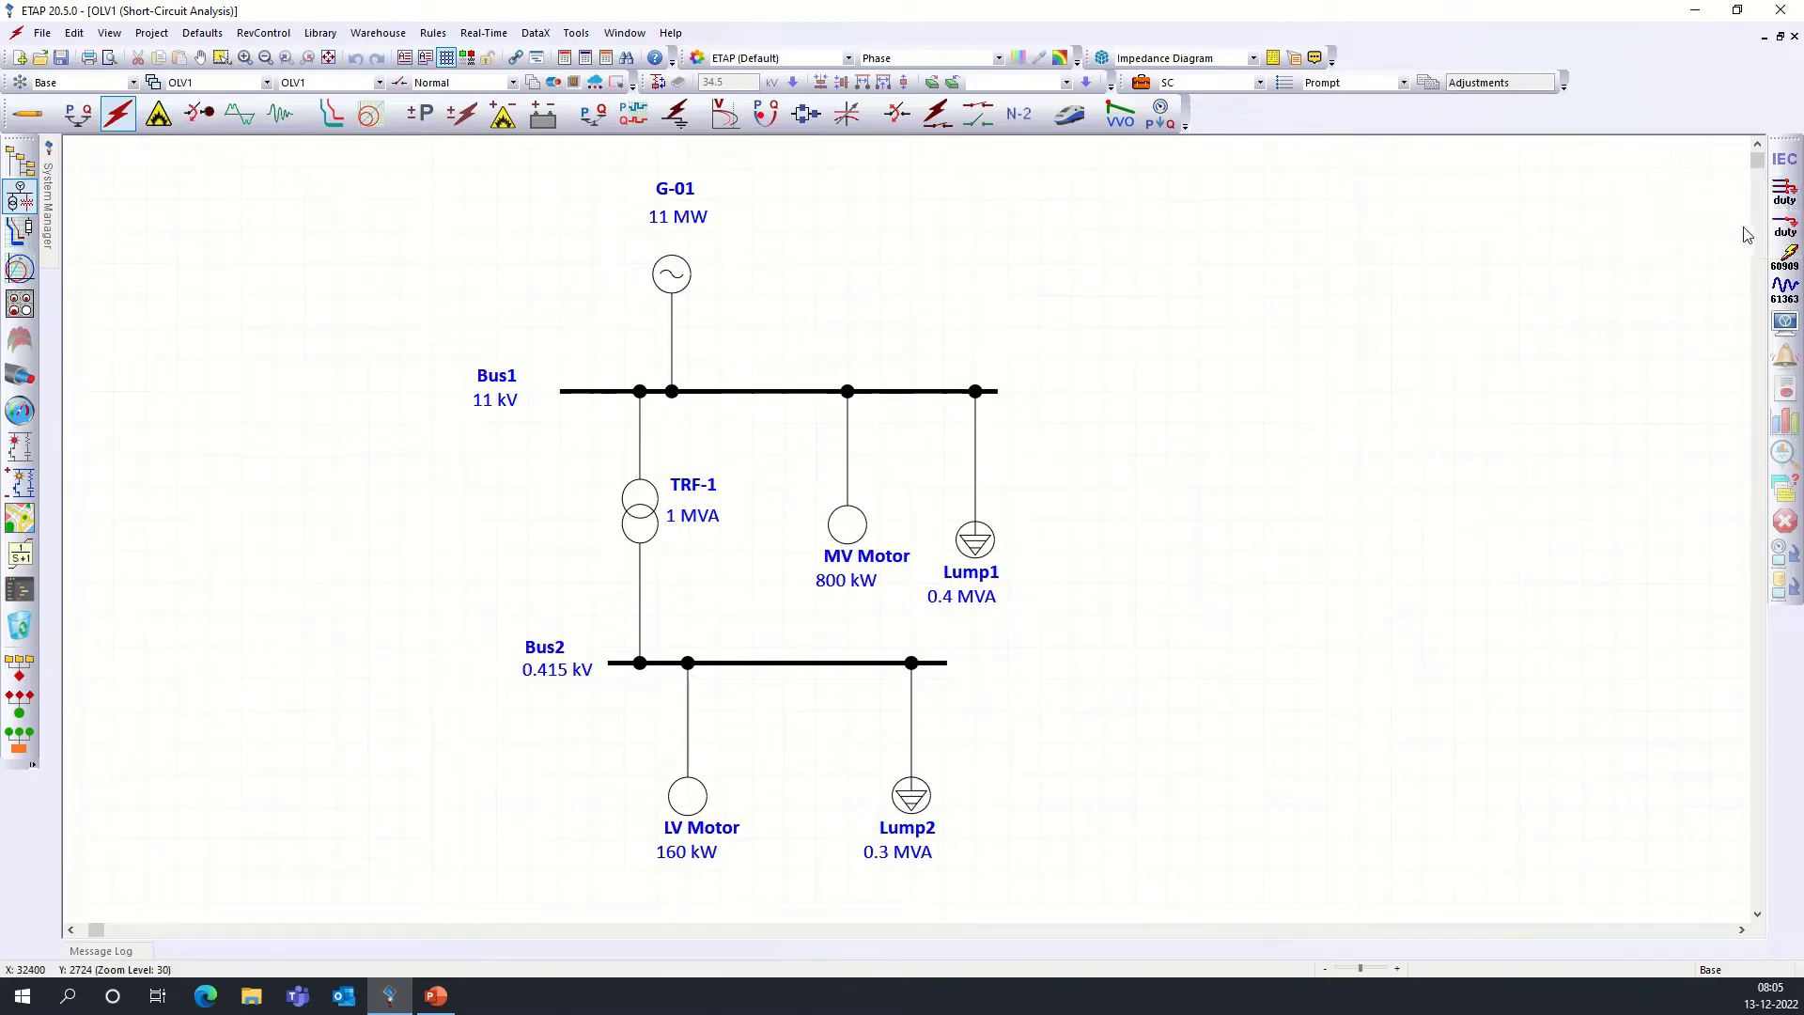
{"action": "left_click", "coordinate": [1784, 193]}
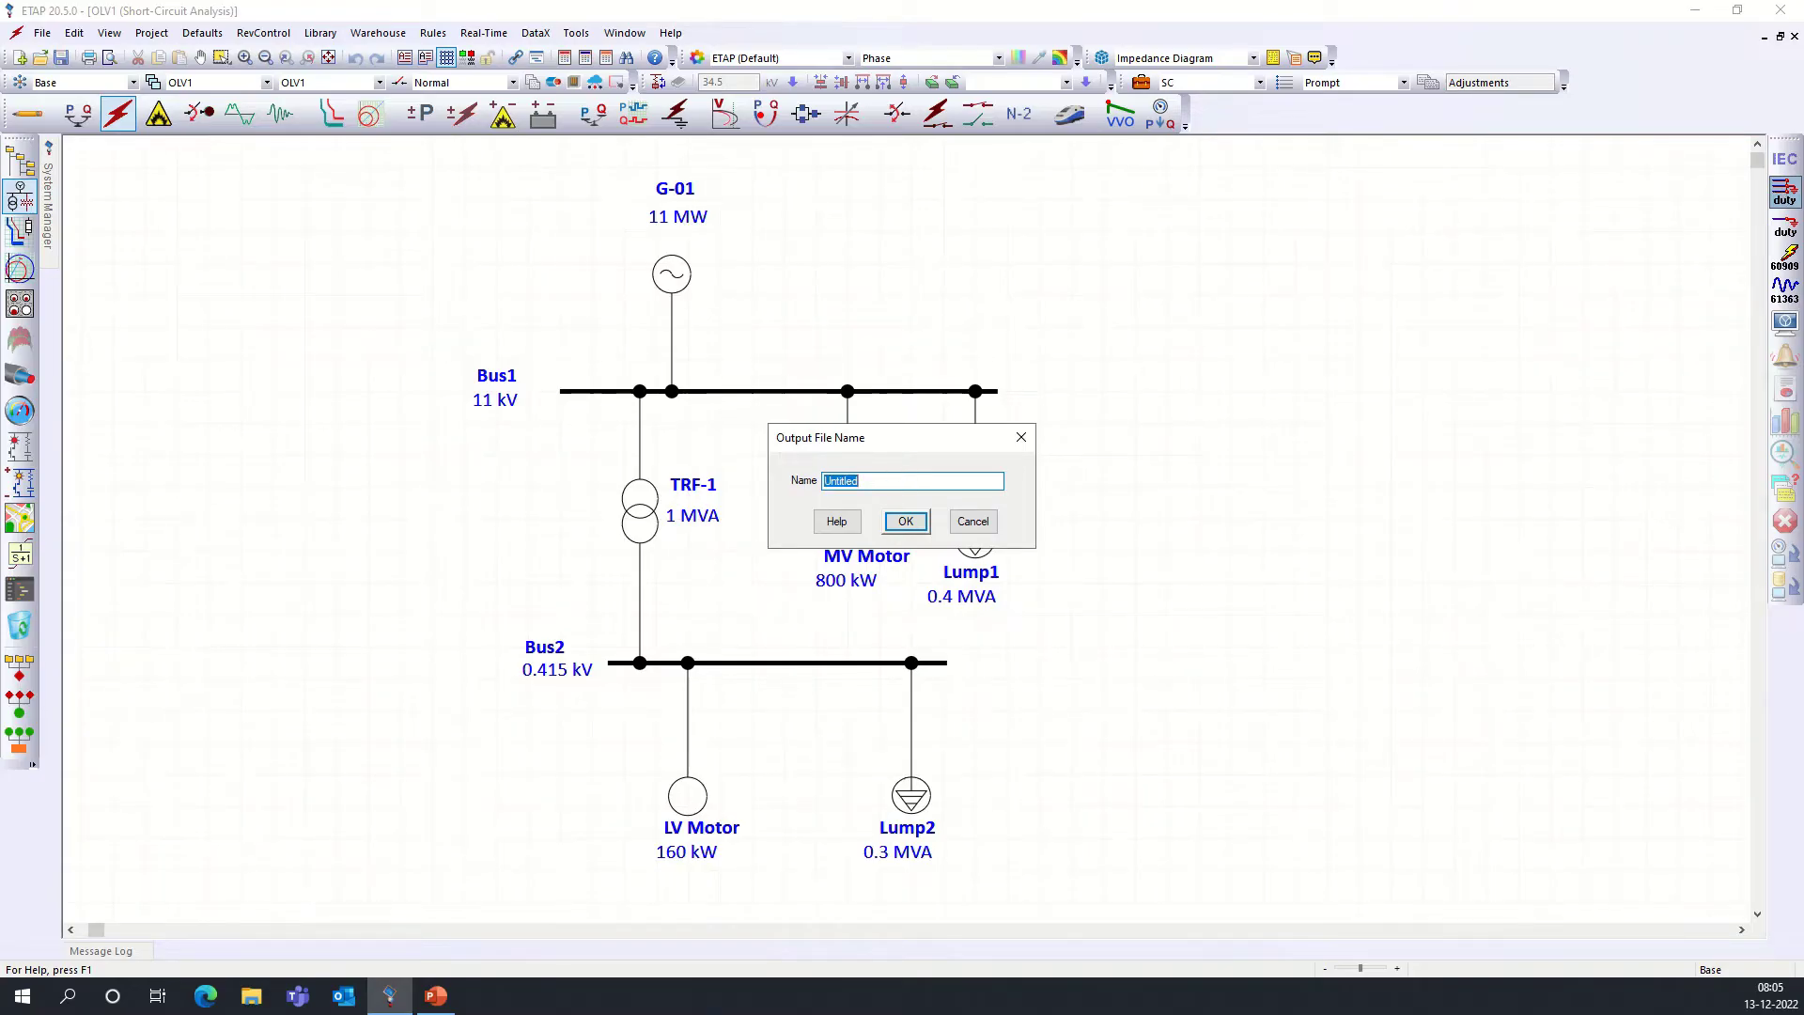
{"action": "type", "text": "SC"}
{"action": "left_click", "coordinate": [905, 521]}
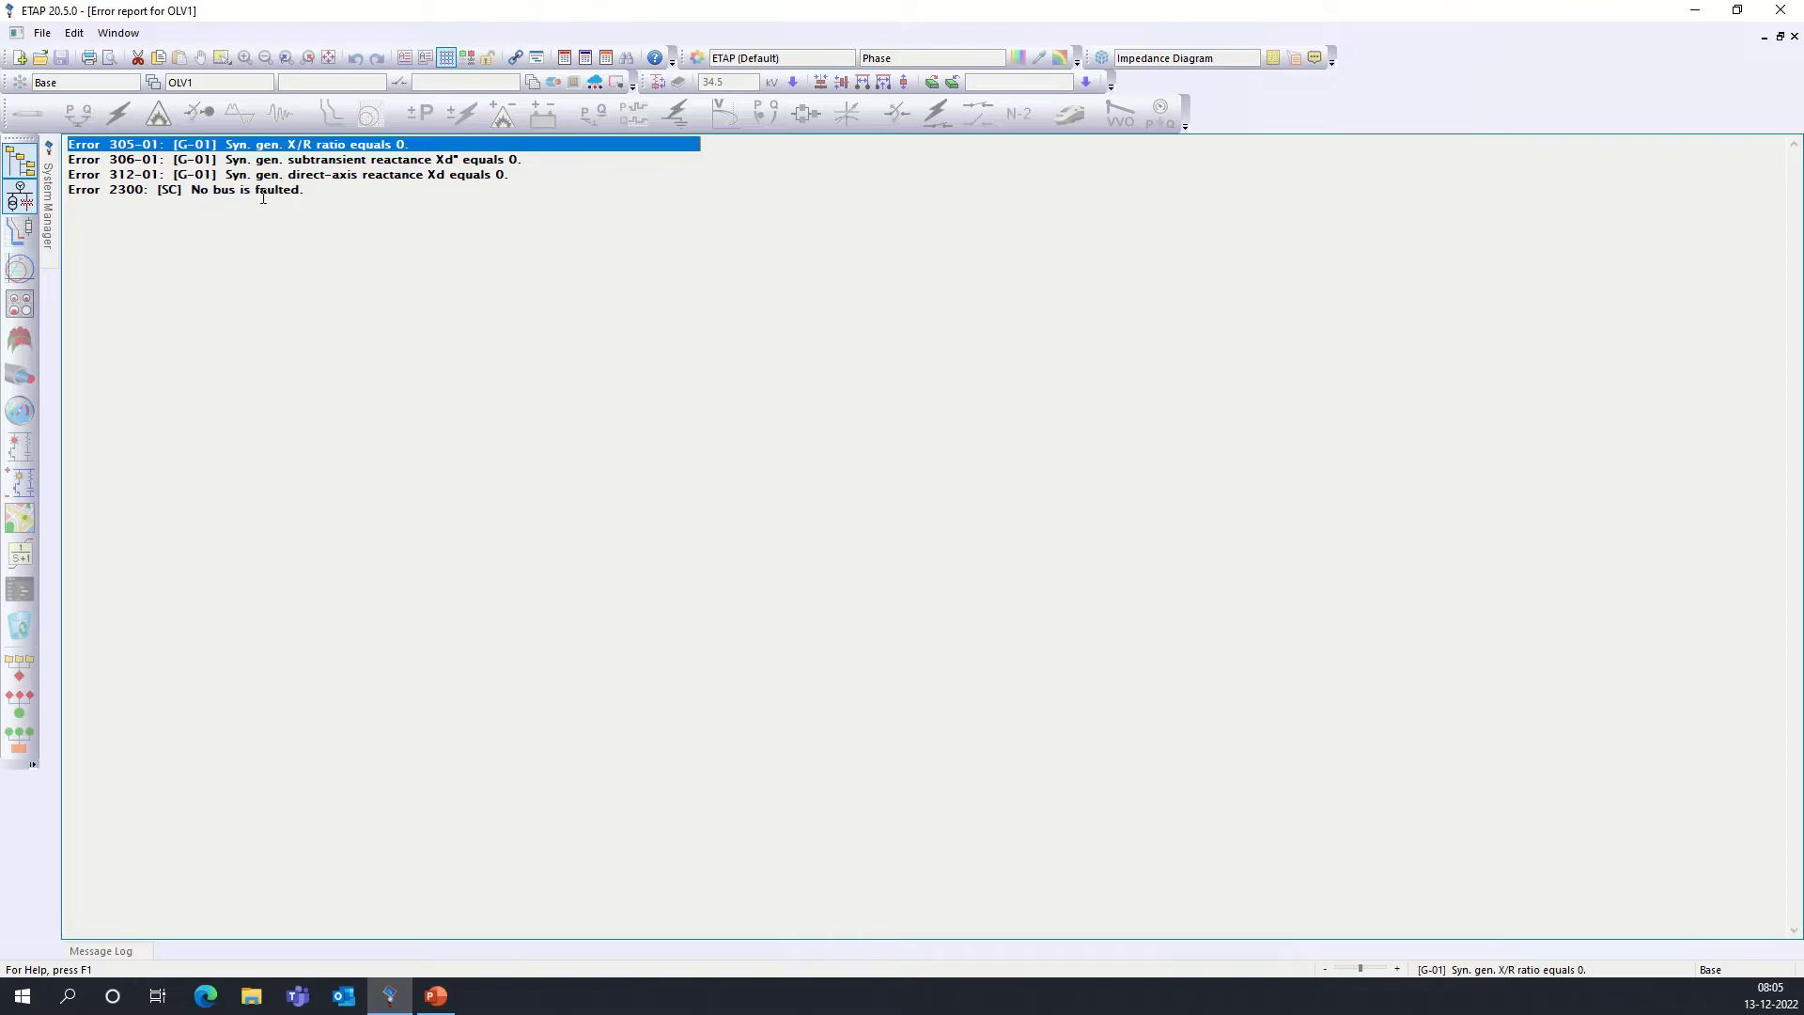
Close the error report and give generator G-01 typical impedance data (Xd'' 19%, X/R 19, Xd 155%).
{"action": "left_click", "coordinate": [1796, 37]}
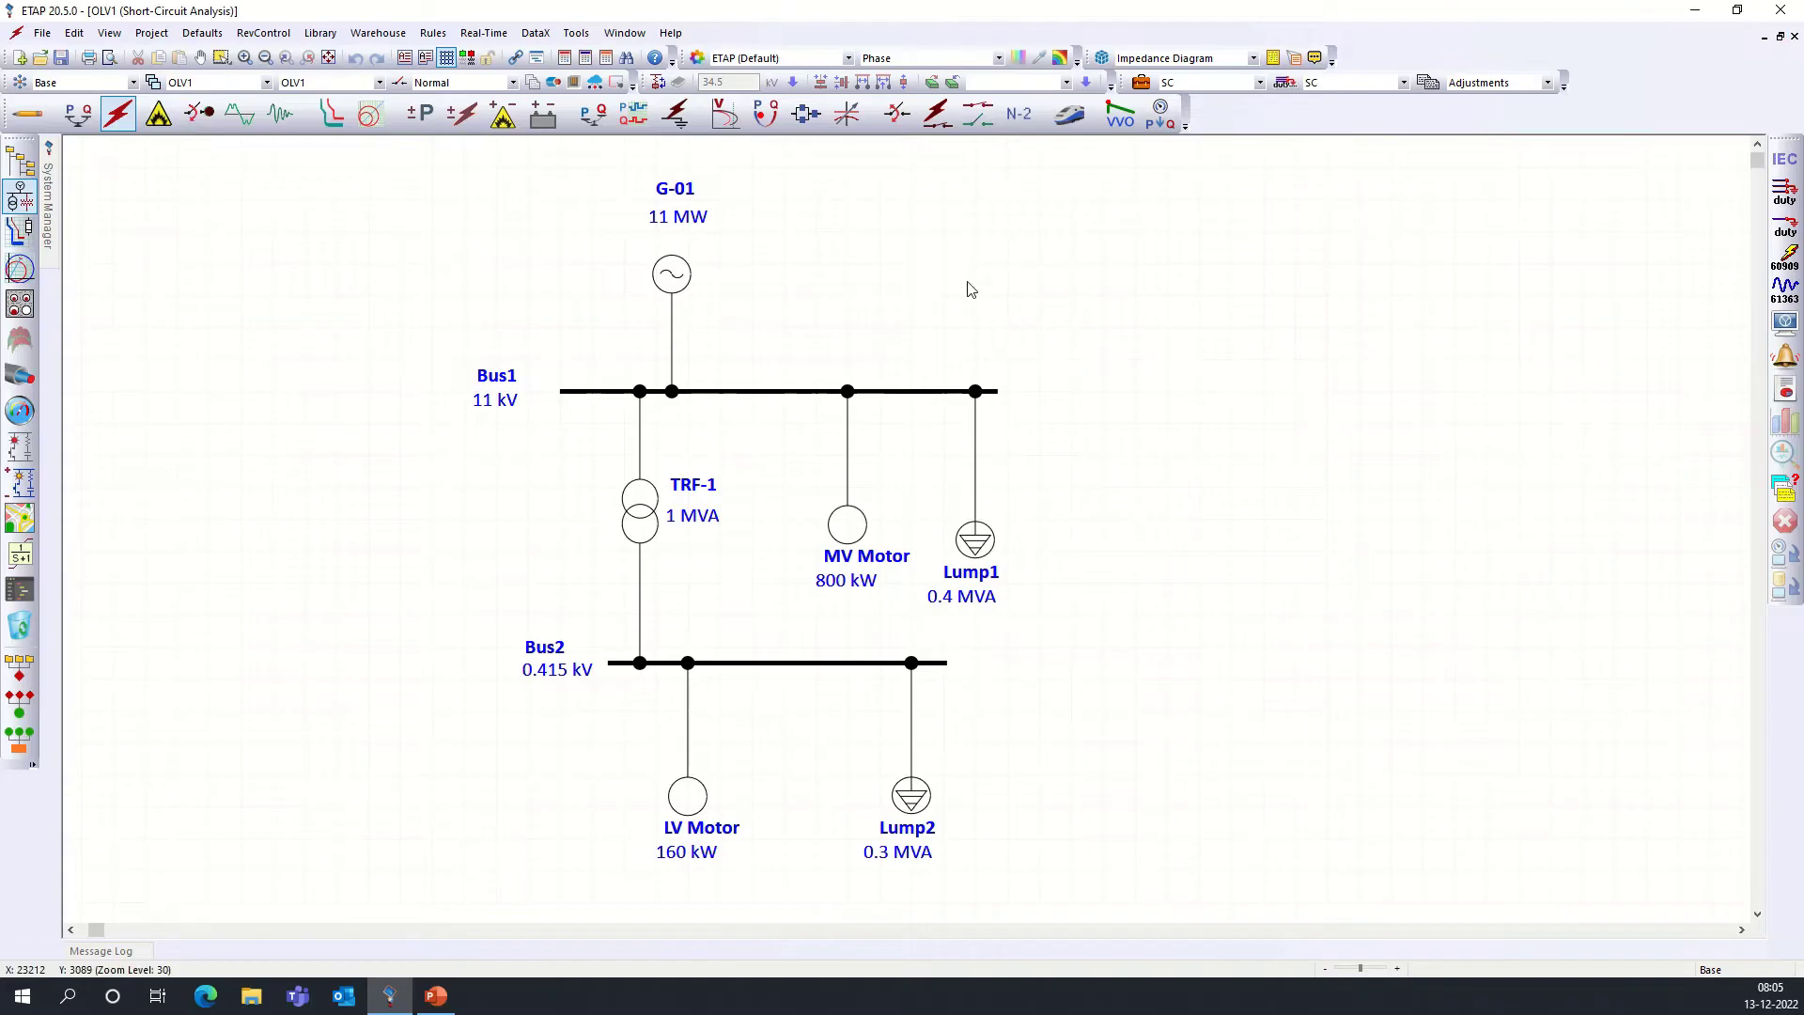
{"action": "double_click", "coordinate": [672, 274]}
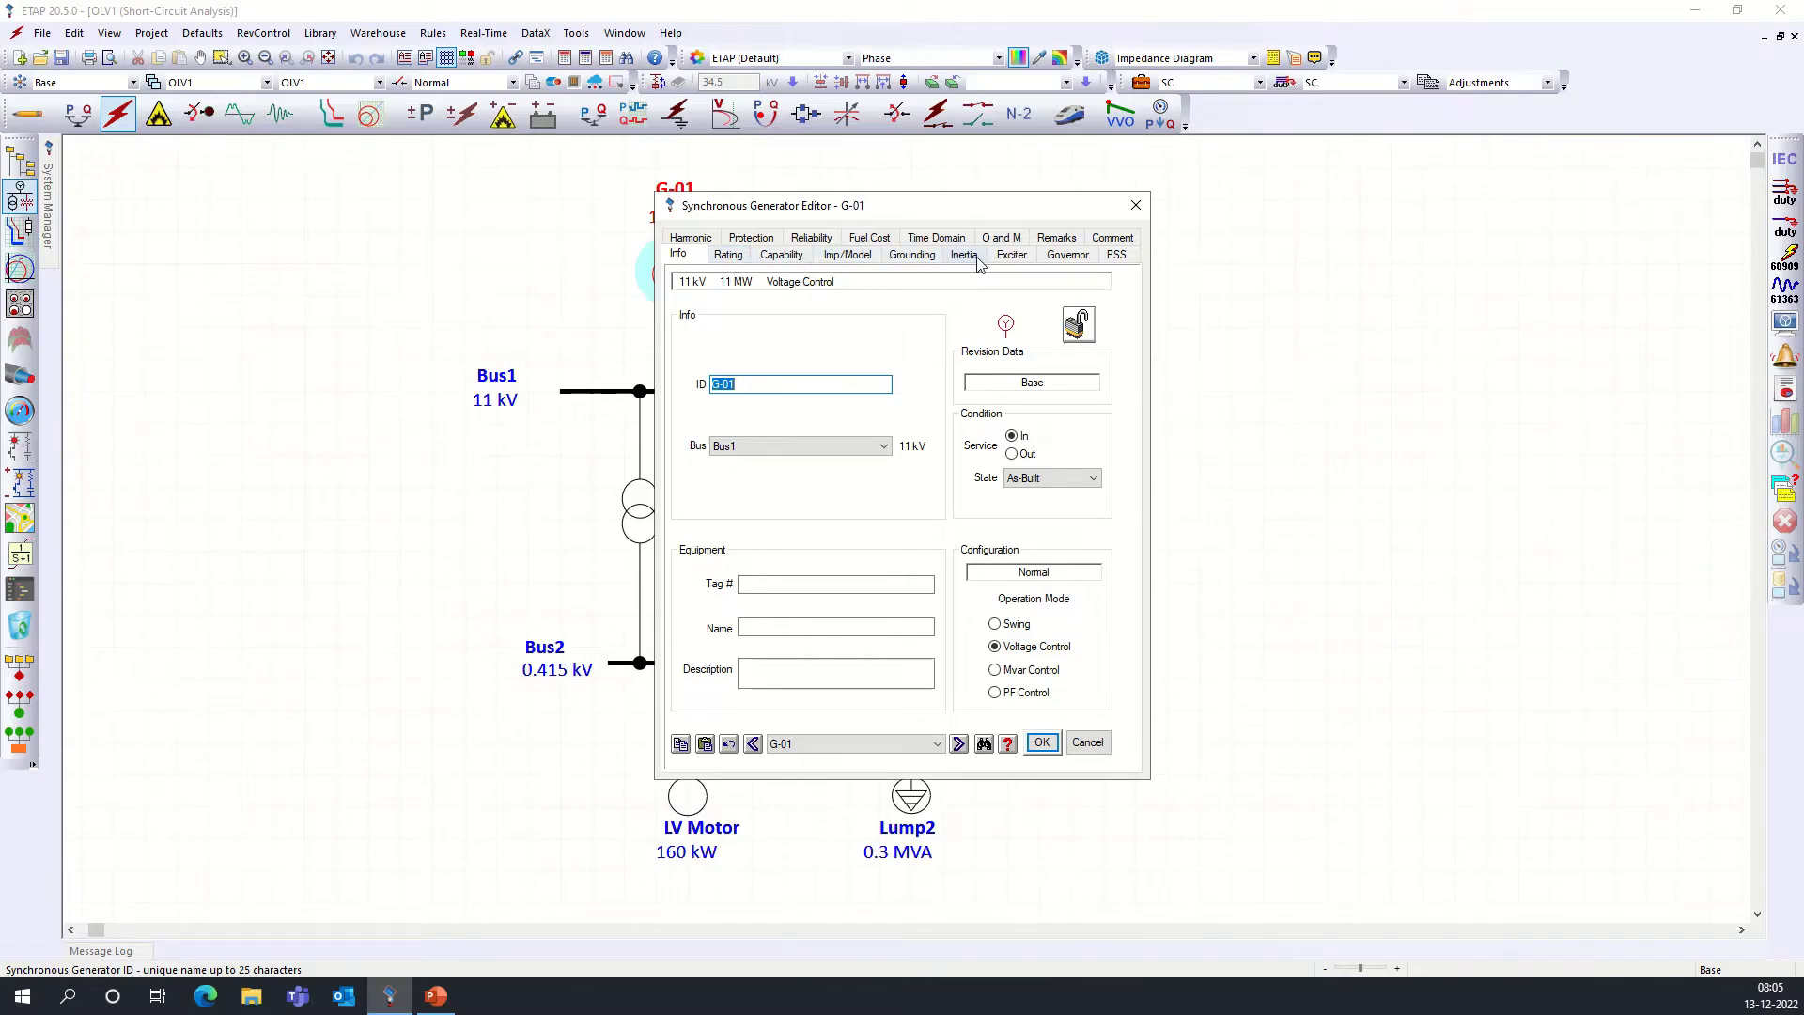
{"action": "left_click", "coordinate": [863, 259]}
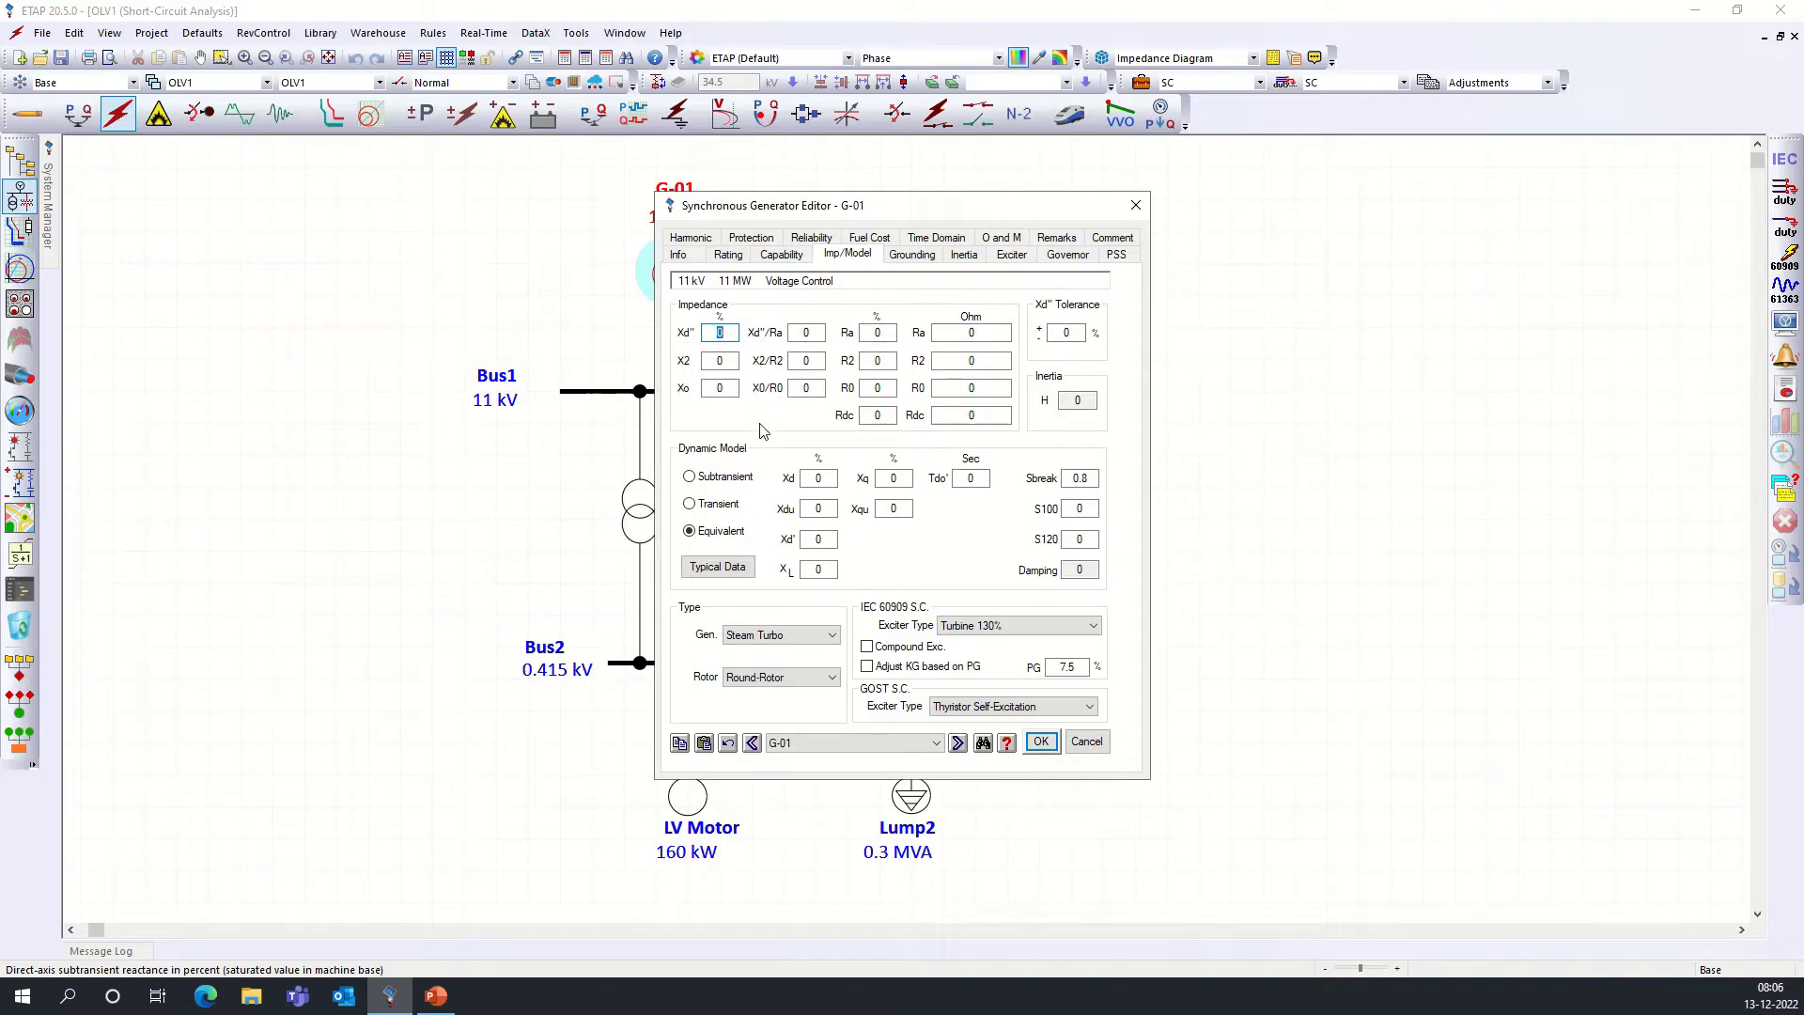
{"action": "left_click", "coordinate": [730, 573]}
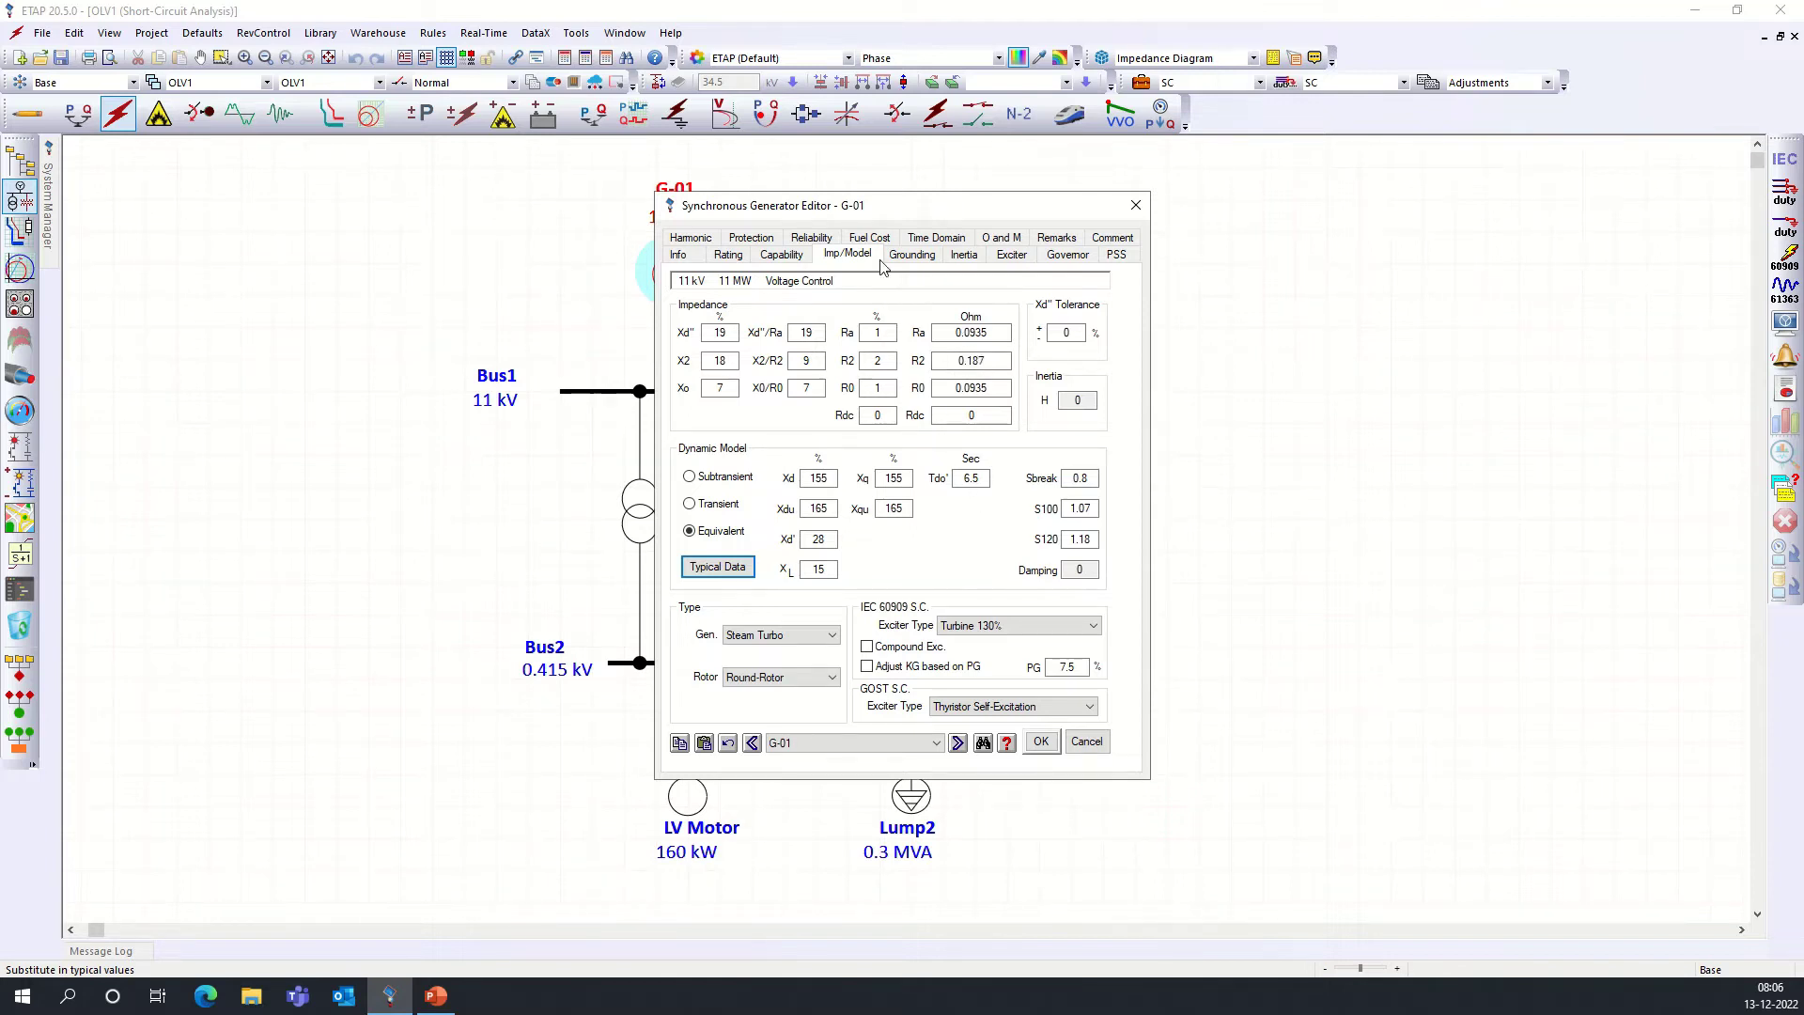
{"action": "left_click", "coordinate": [1041, 743]}
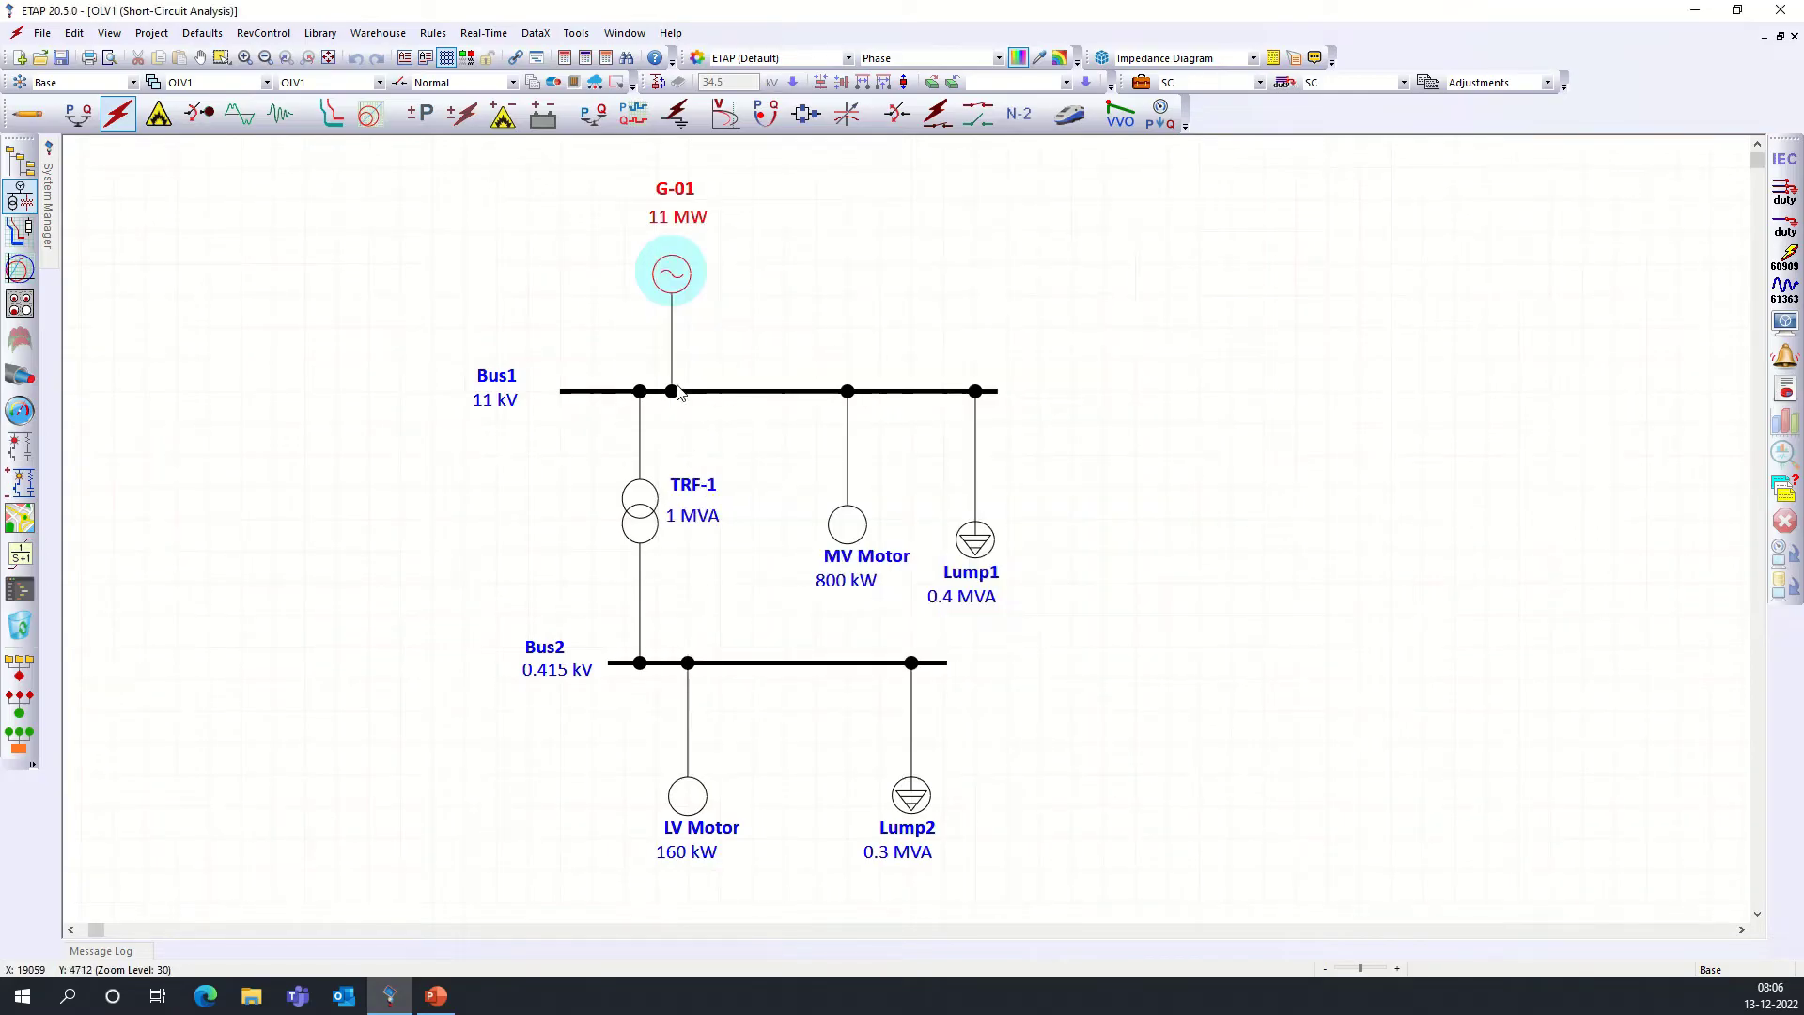
Set the 0.415 kV Bus2 as the faulted bus via its context menu.
{"action": "left_click", "coordinate": [780, 334]}
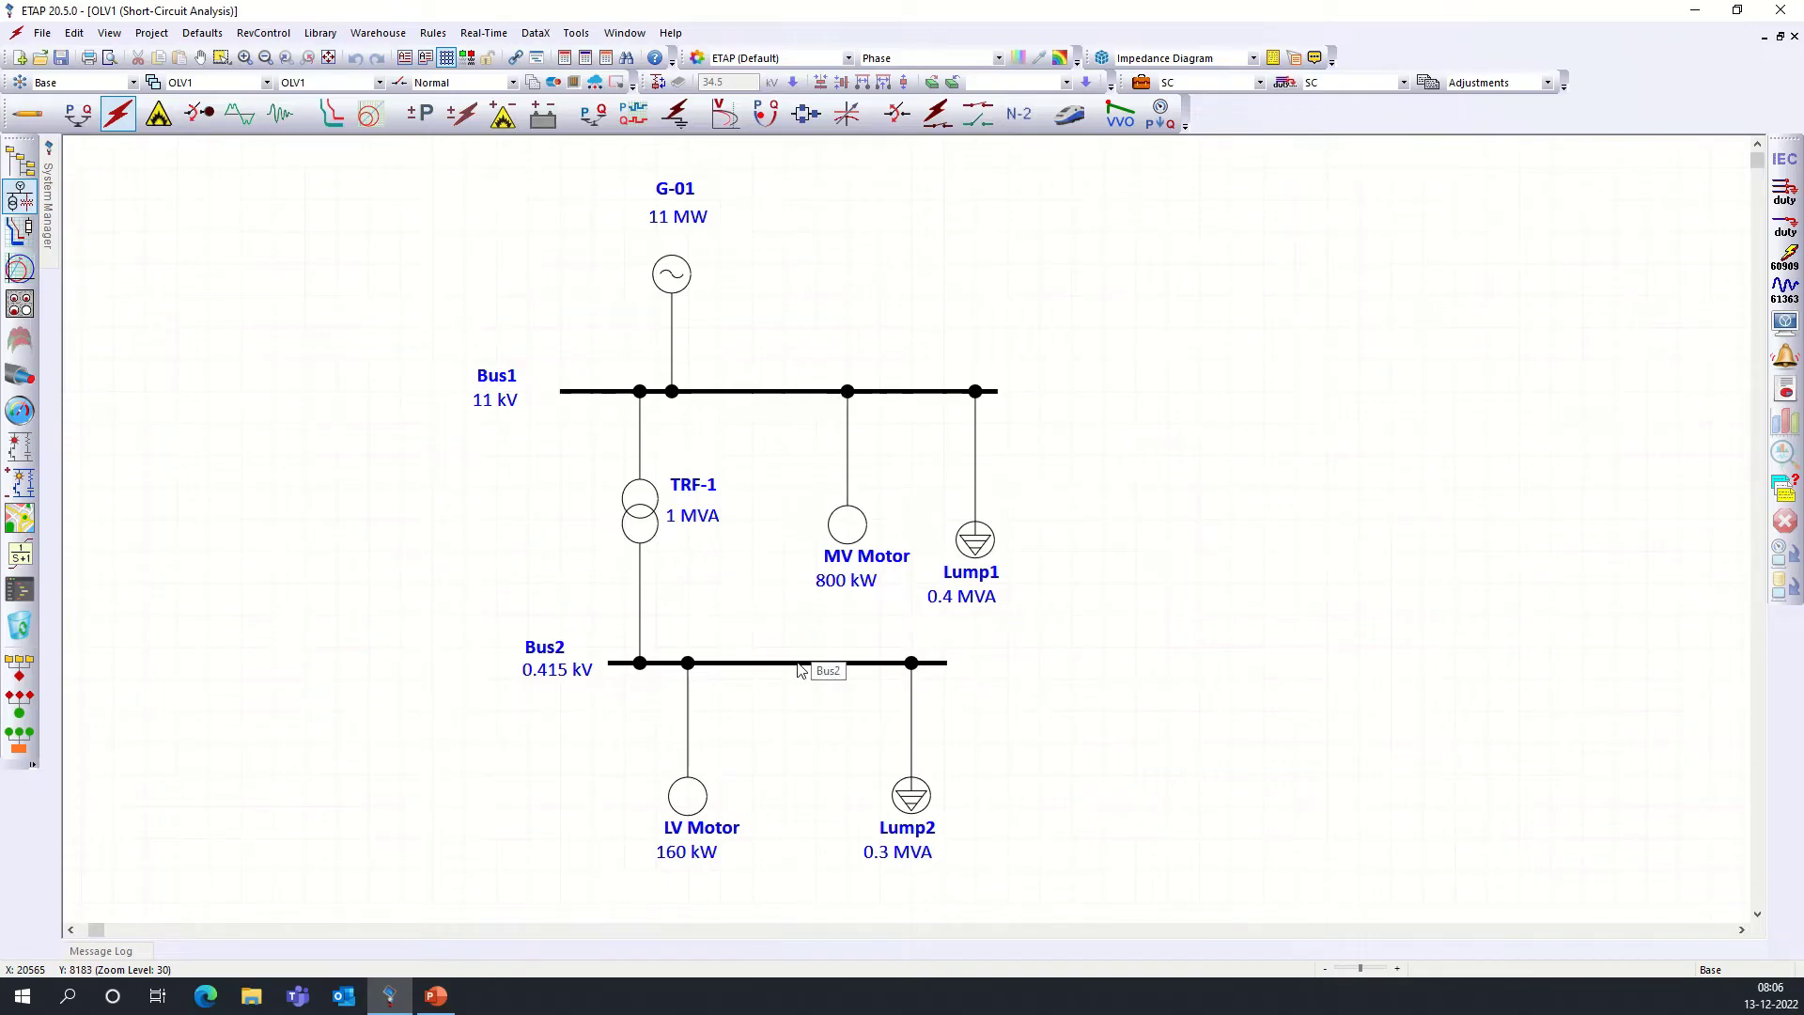
{"action": "left_click", "coordinate": [801, 667]}
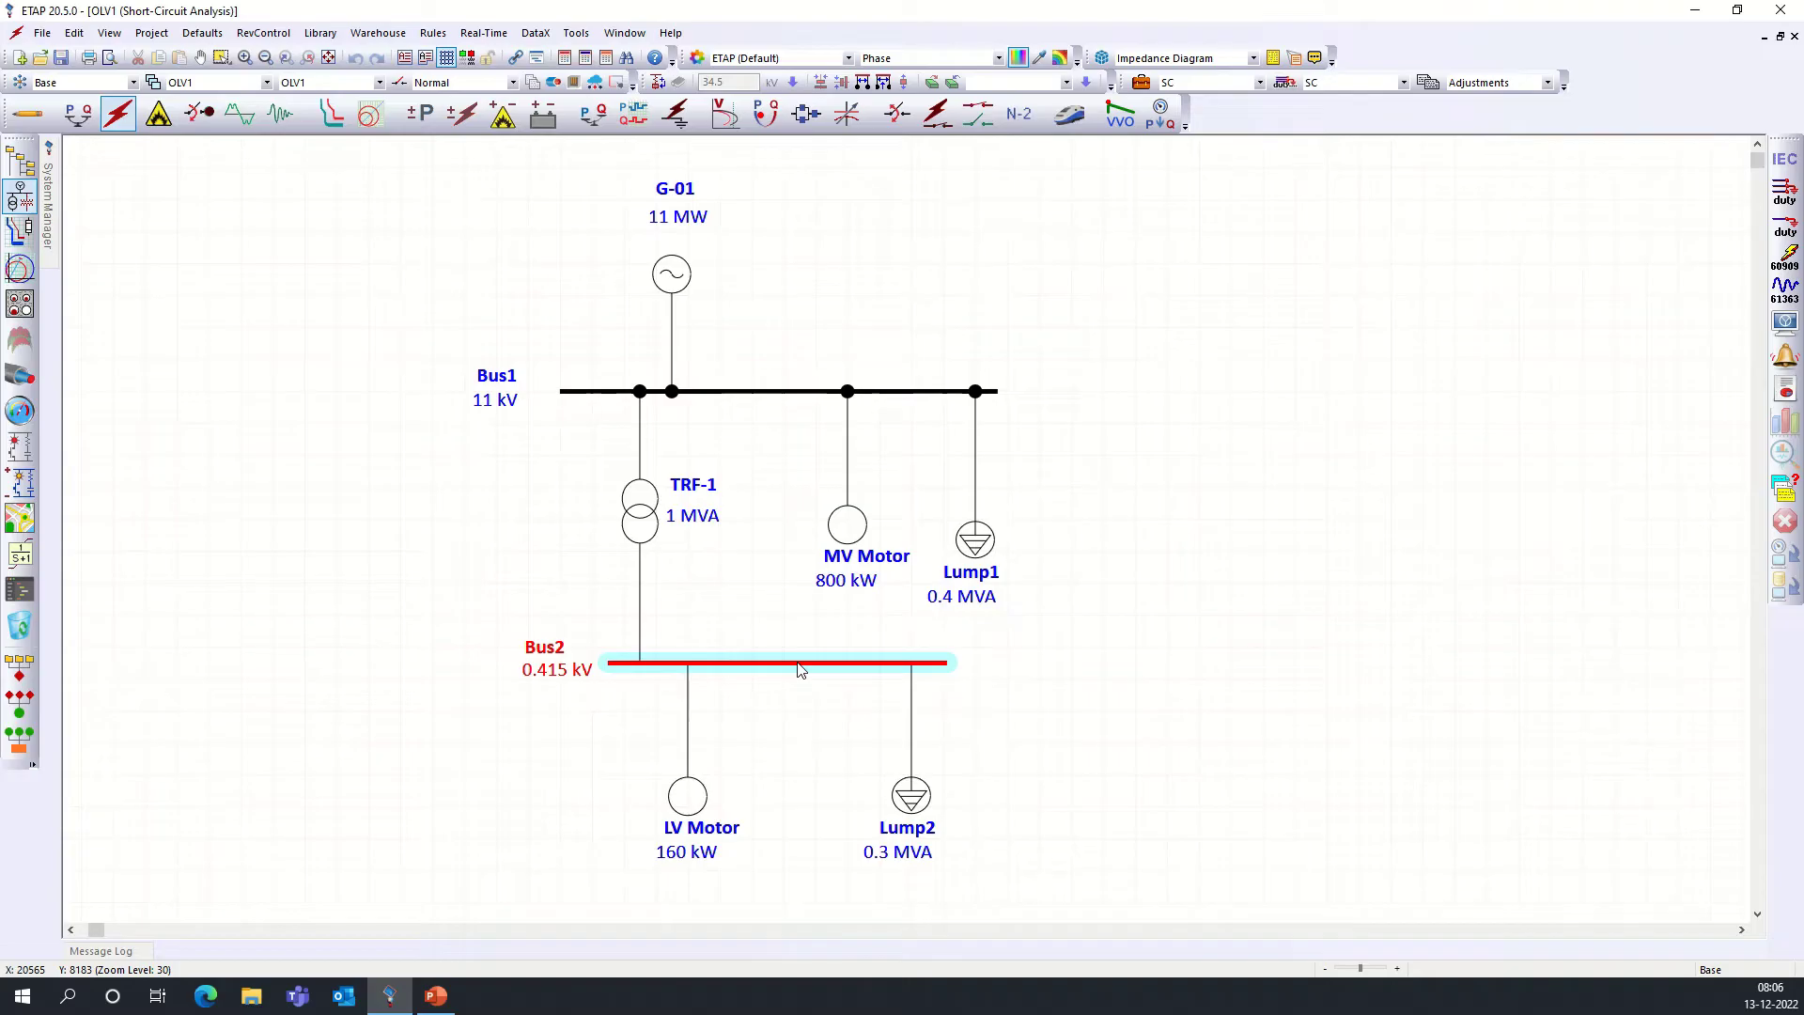
{"action": "right_click", "coordinate": [800, 667]}
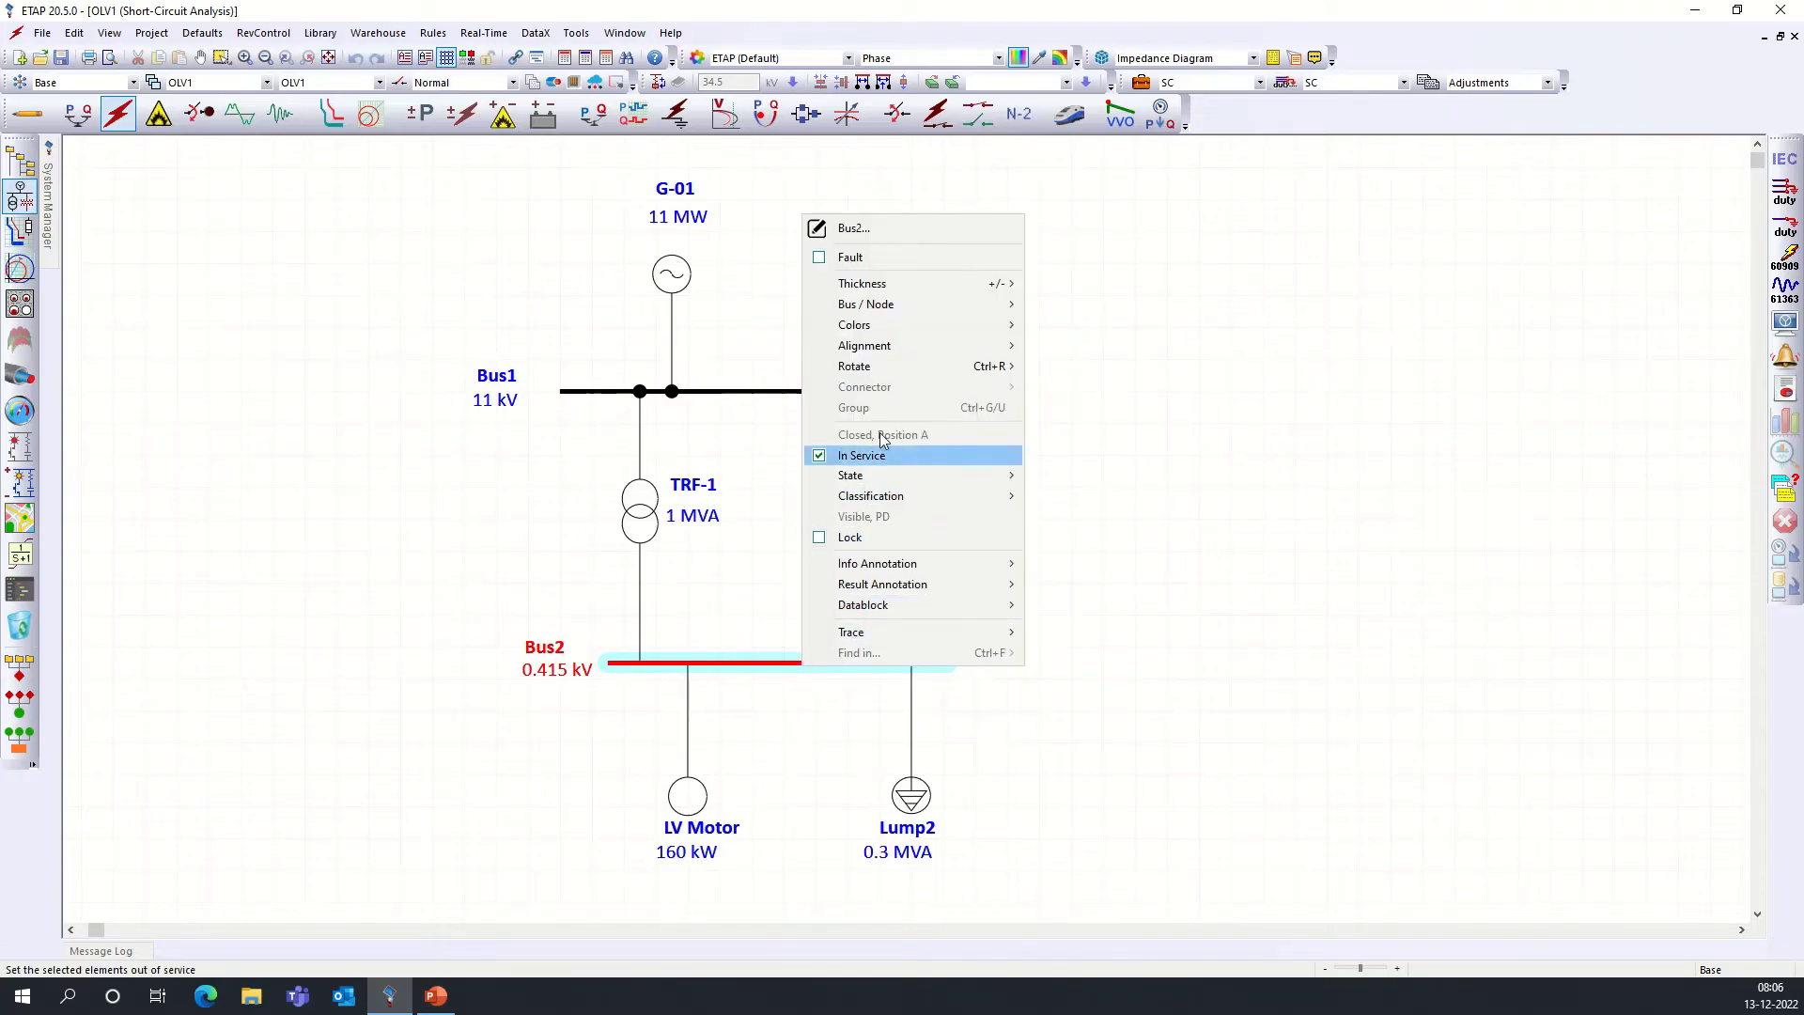
{"action": "left_click", "coordinate": [884, 269]}
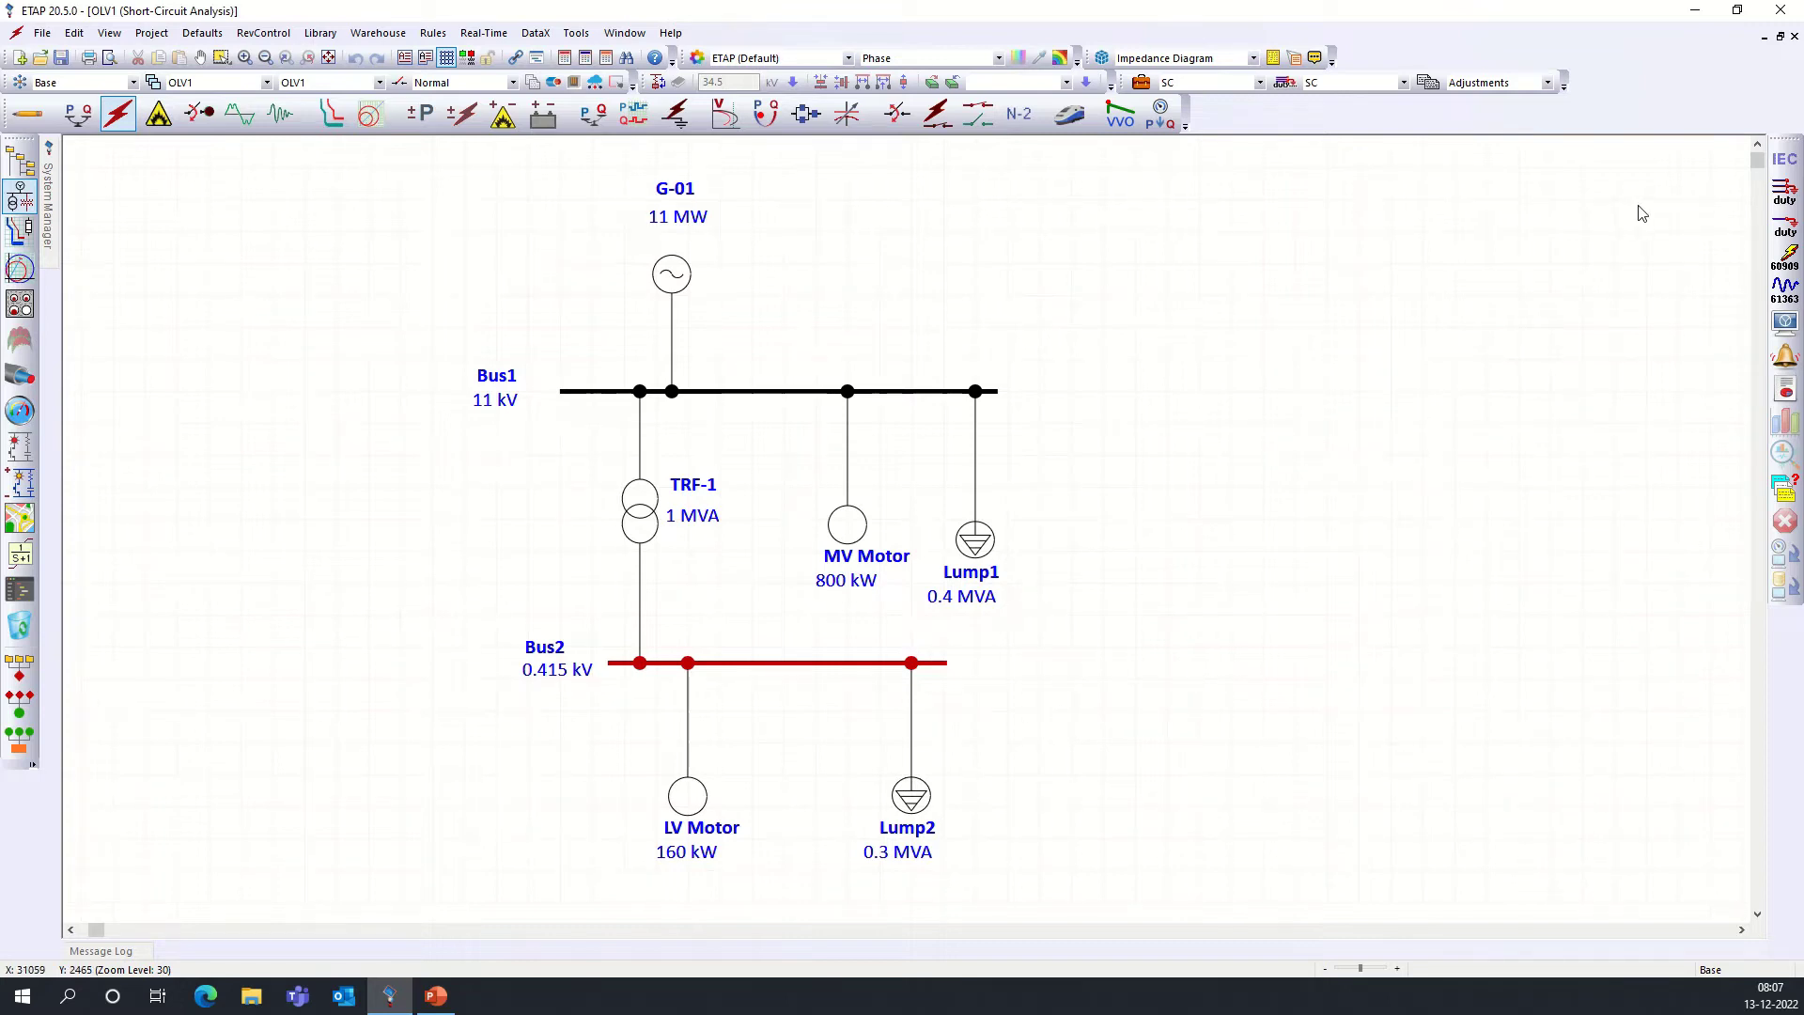
Run 3-phase device duty on Bus2 (23.121 kA) and turn on Show Units for the results.
{"action": "left_click", "coordinate": [1786, 192]}
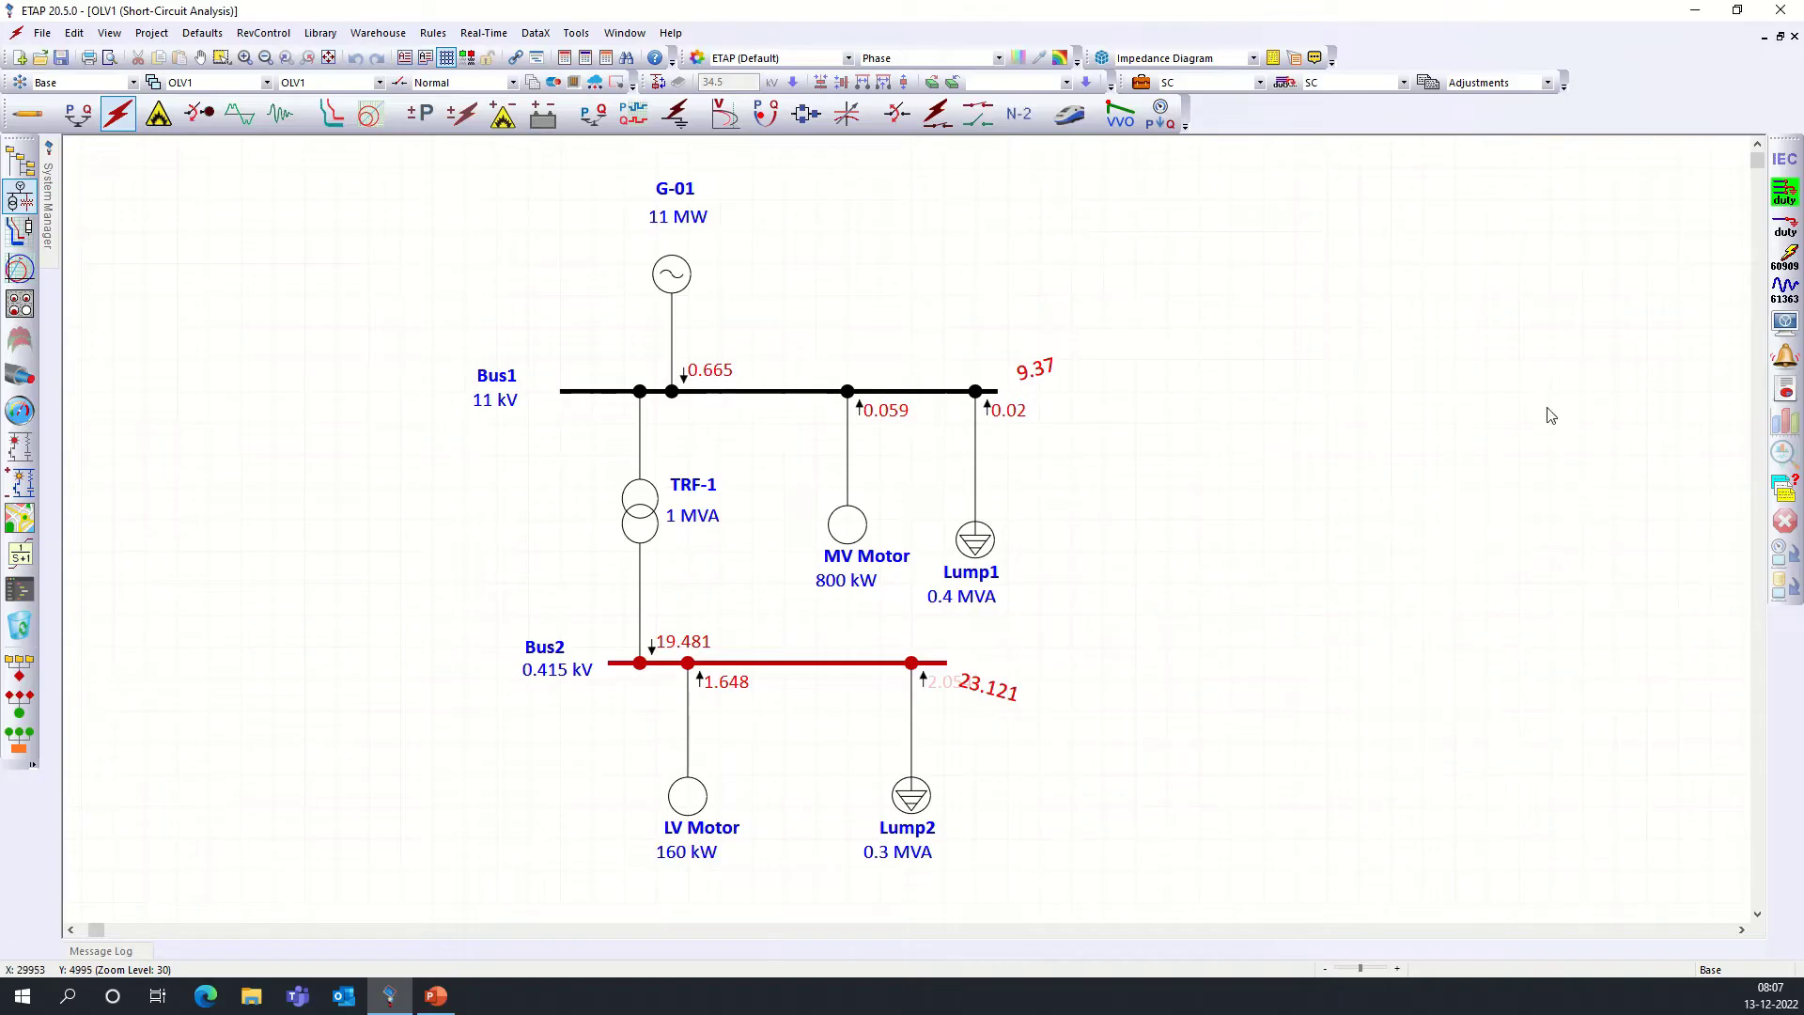
{"action": "left_click", "coordinate": [1785, 323]}
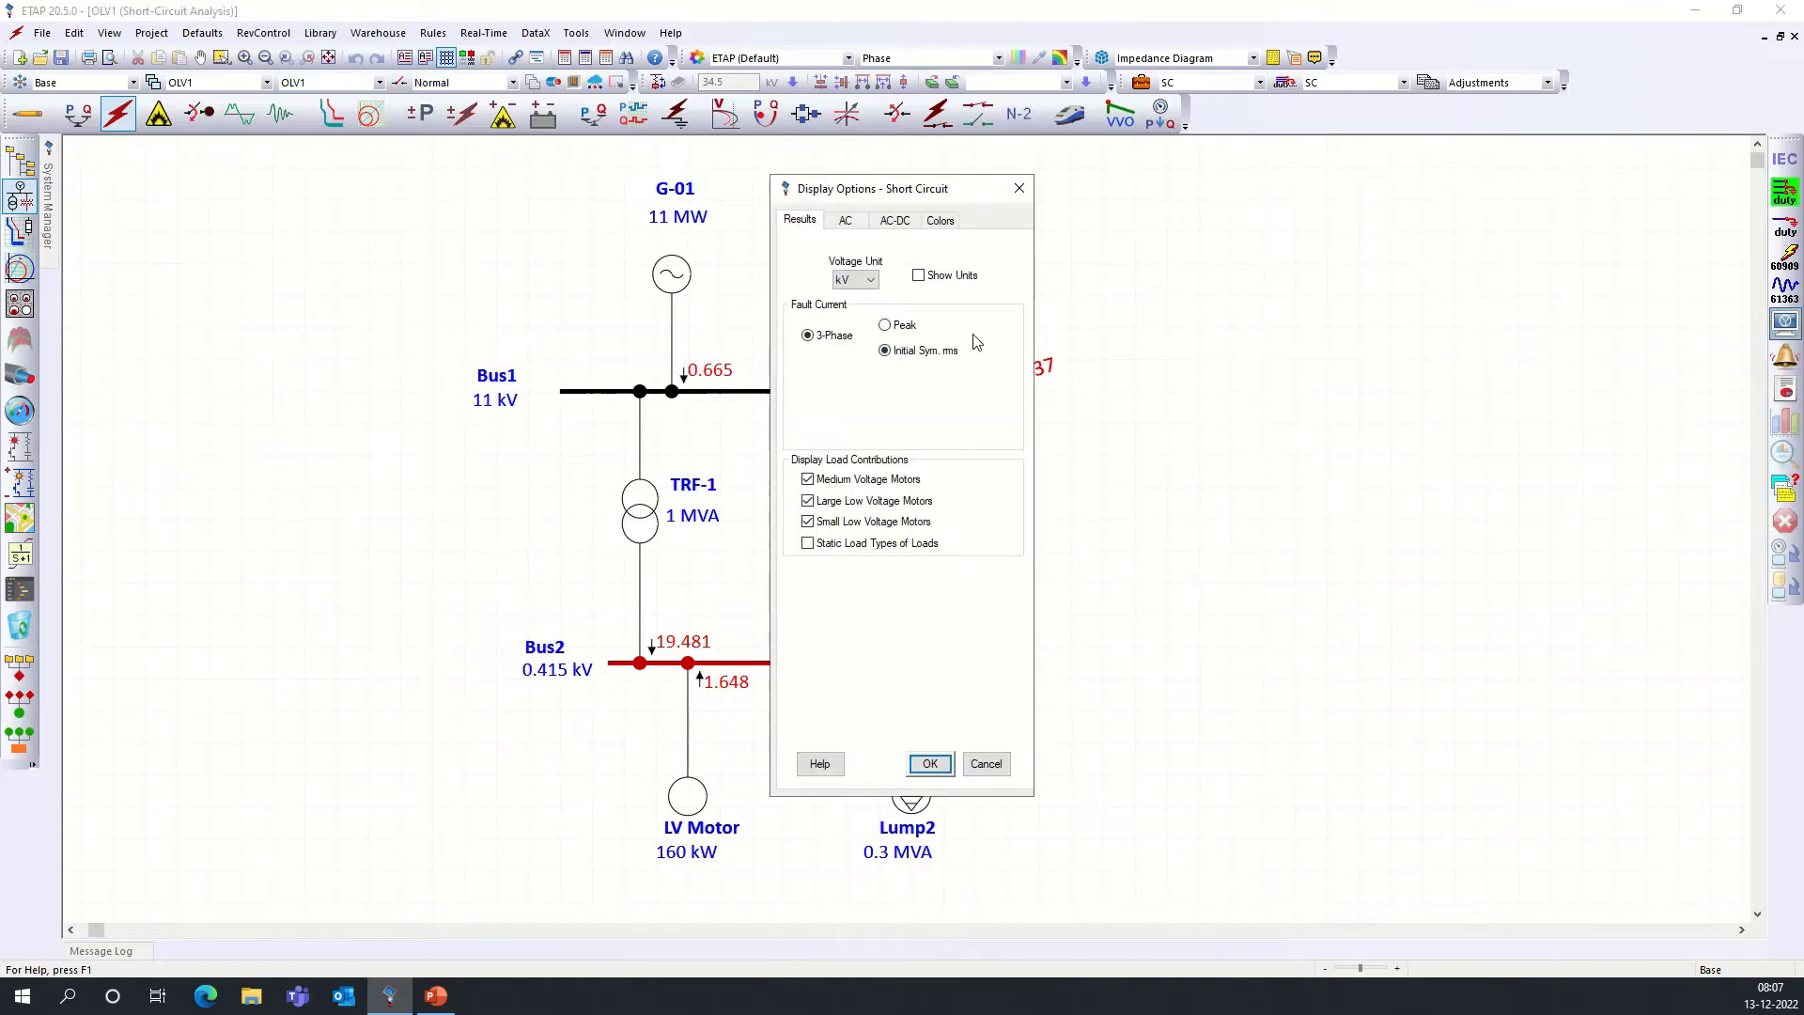
{"action": "left_click", "coordinate": [919, 278]}
{"action": "left_click", "coordinate": [930, 764]}
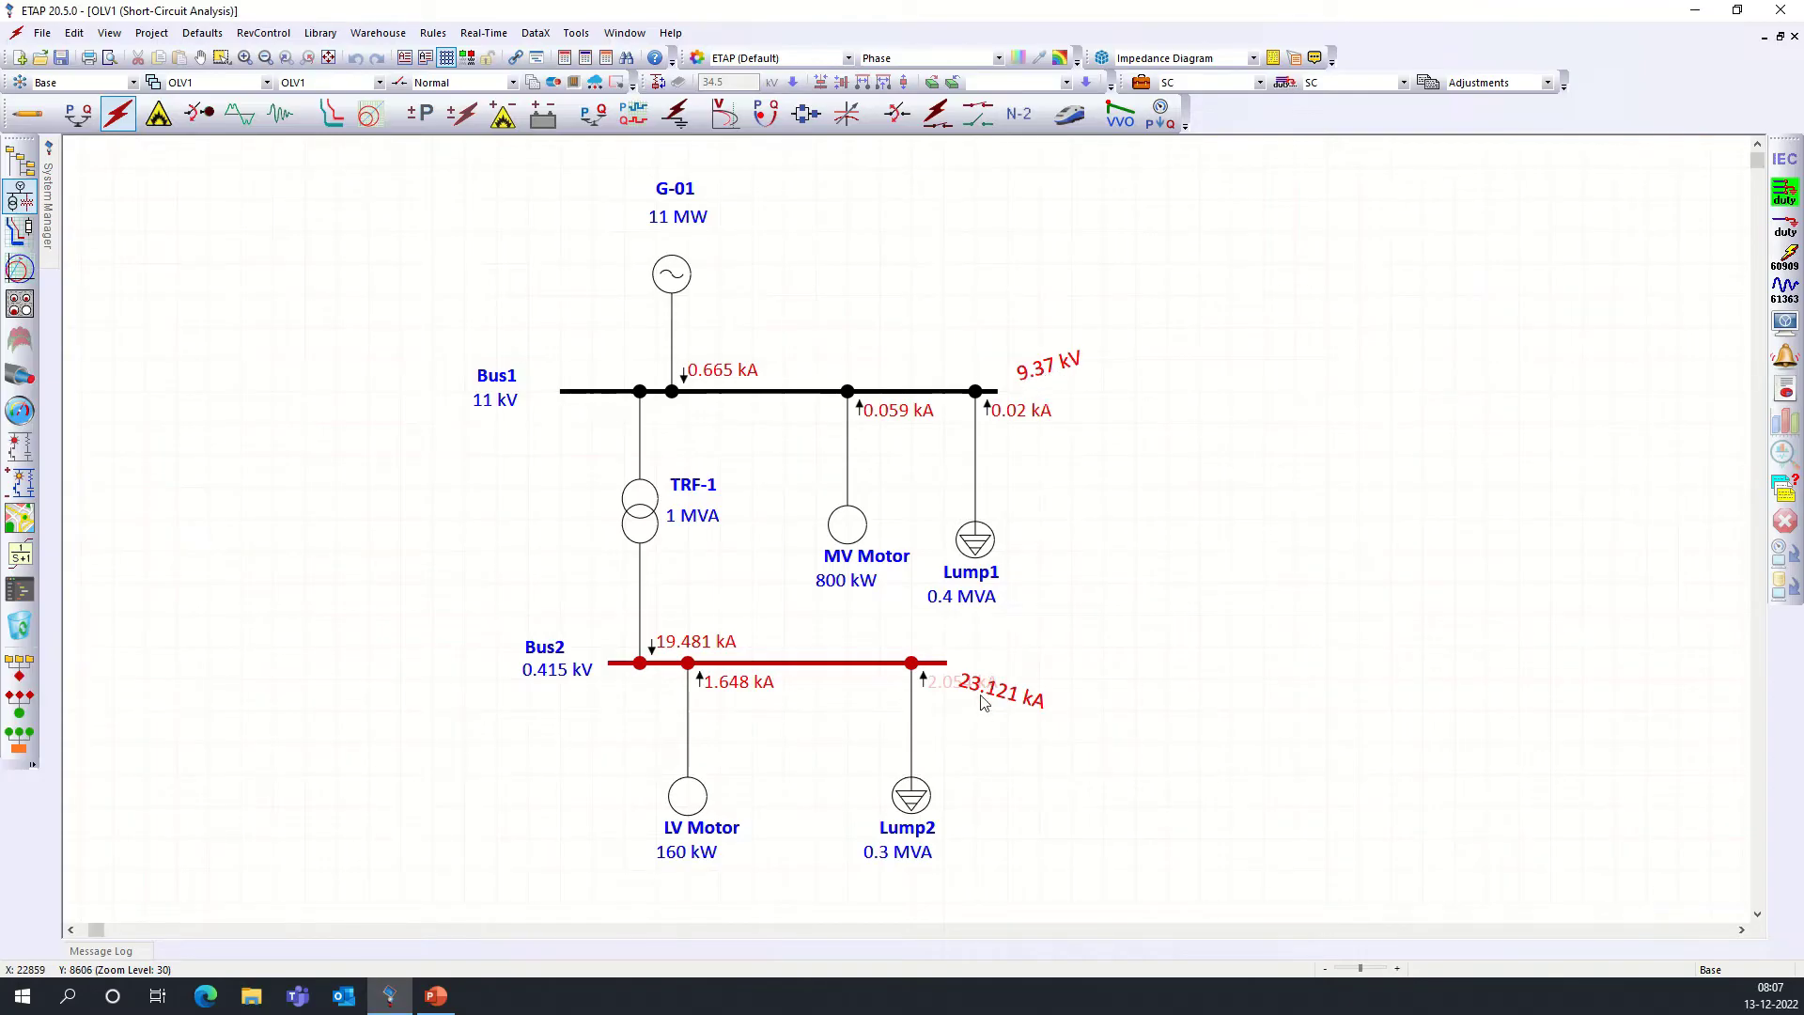
Drag the 23.121 kA label right and set the voltage unit to %, showing Bus1 at 85.2%.
{"action": "left_click_drag", "start_coordinate": [988, 691], "coordinate": [1043, 700]}
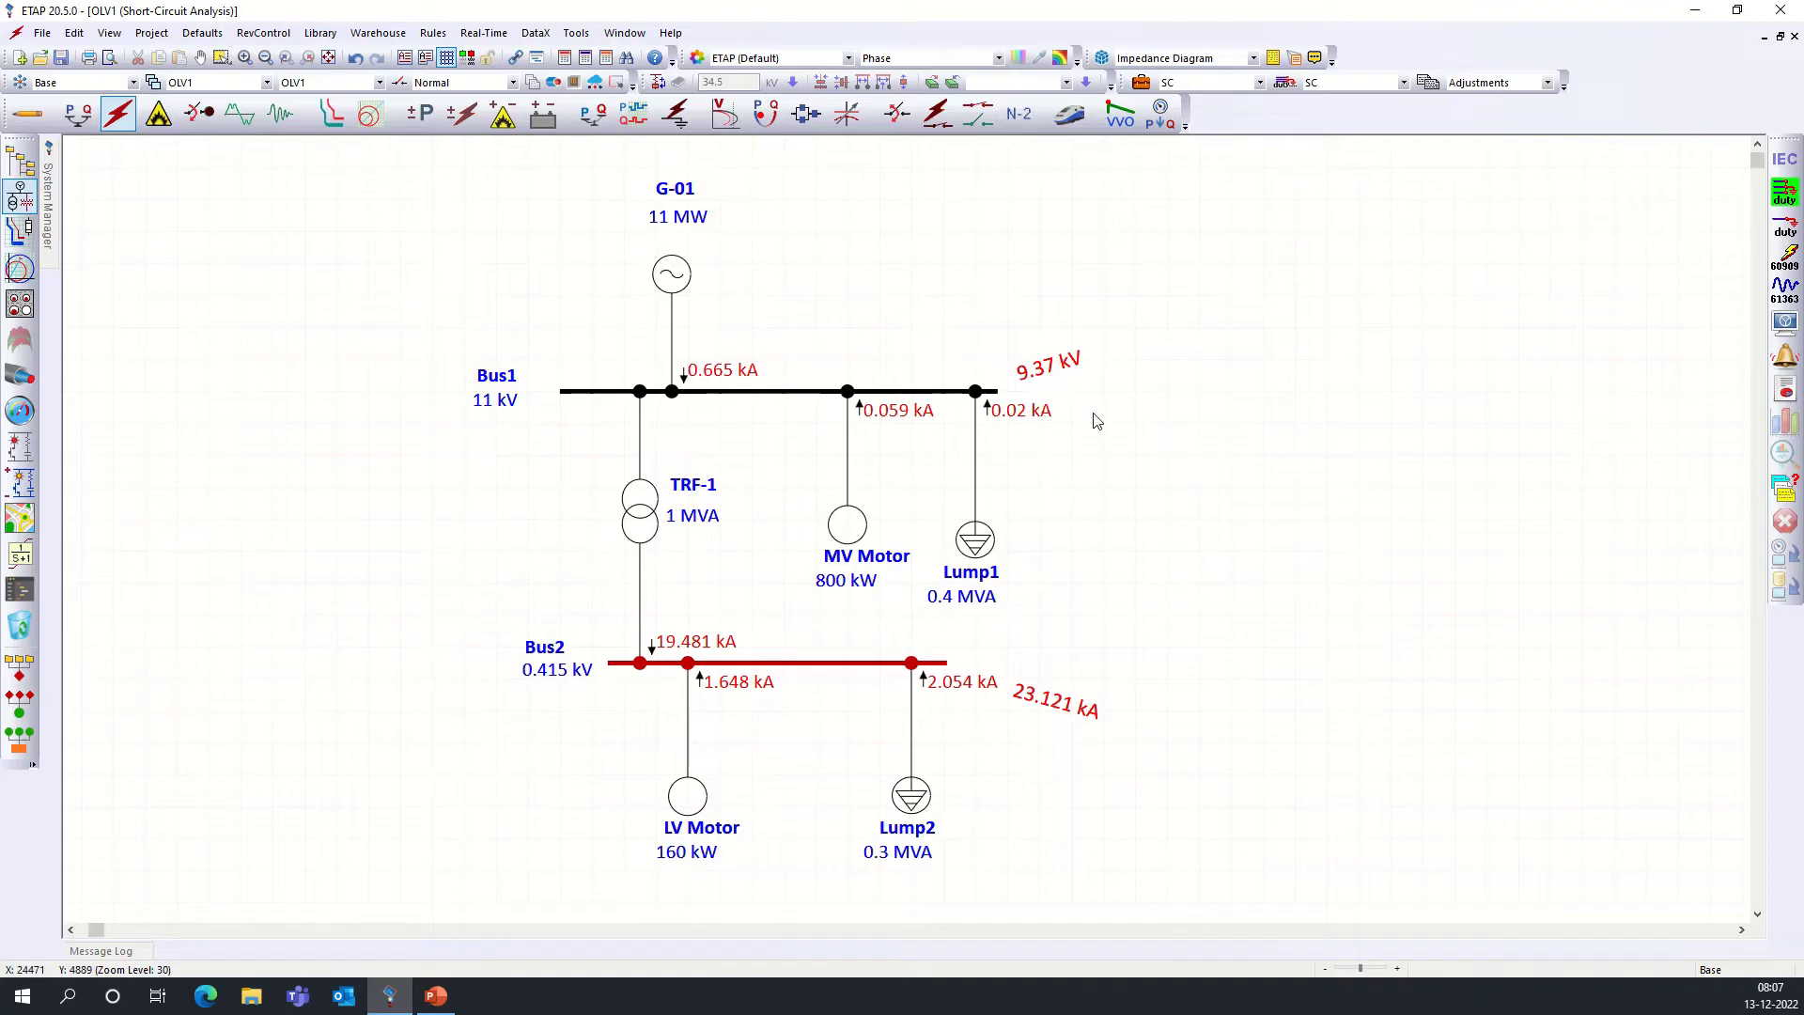
{"action": "left_click", "coordinate": [1785, 324]}
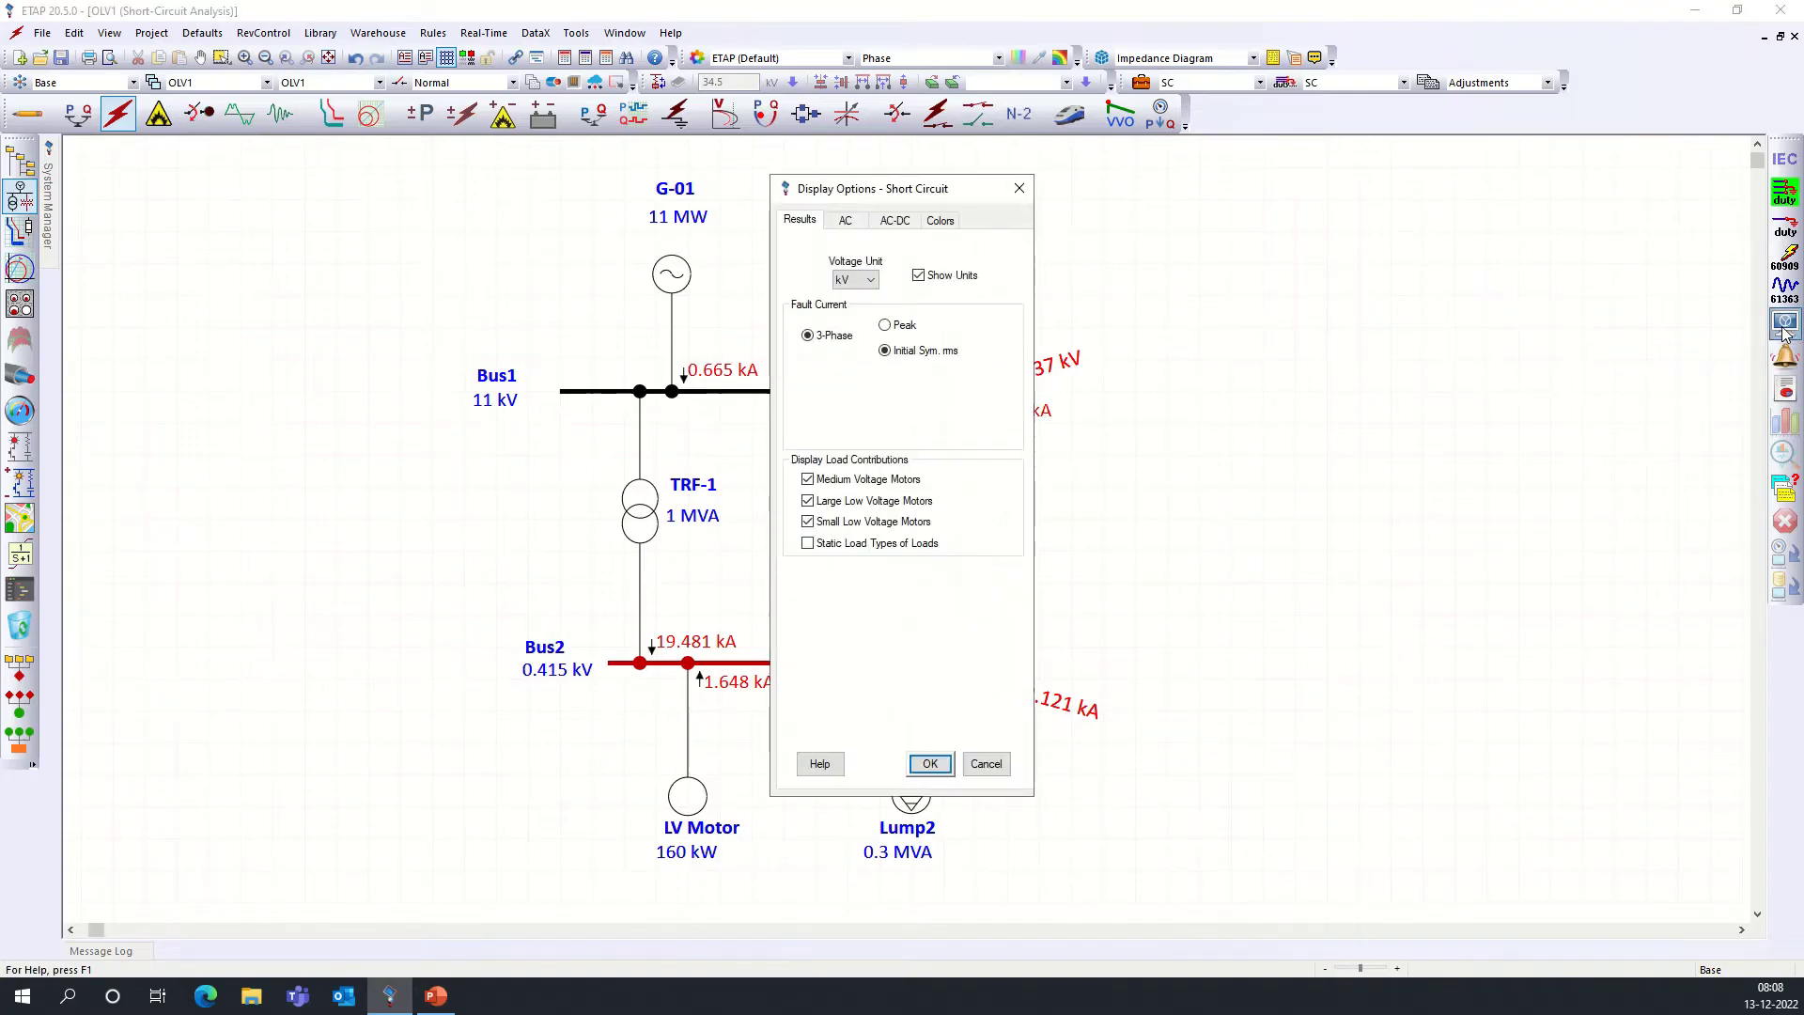
{"action": "left_click", "coordinate": [871, 280]}
{"action": "left_click", "coordinate": [855, 307]}
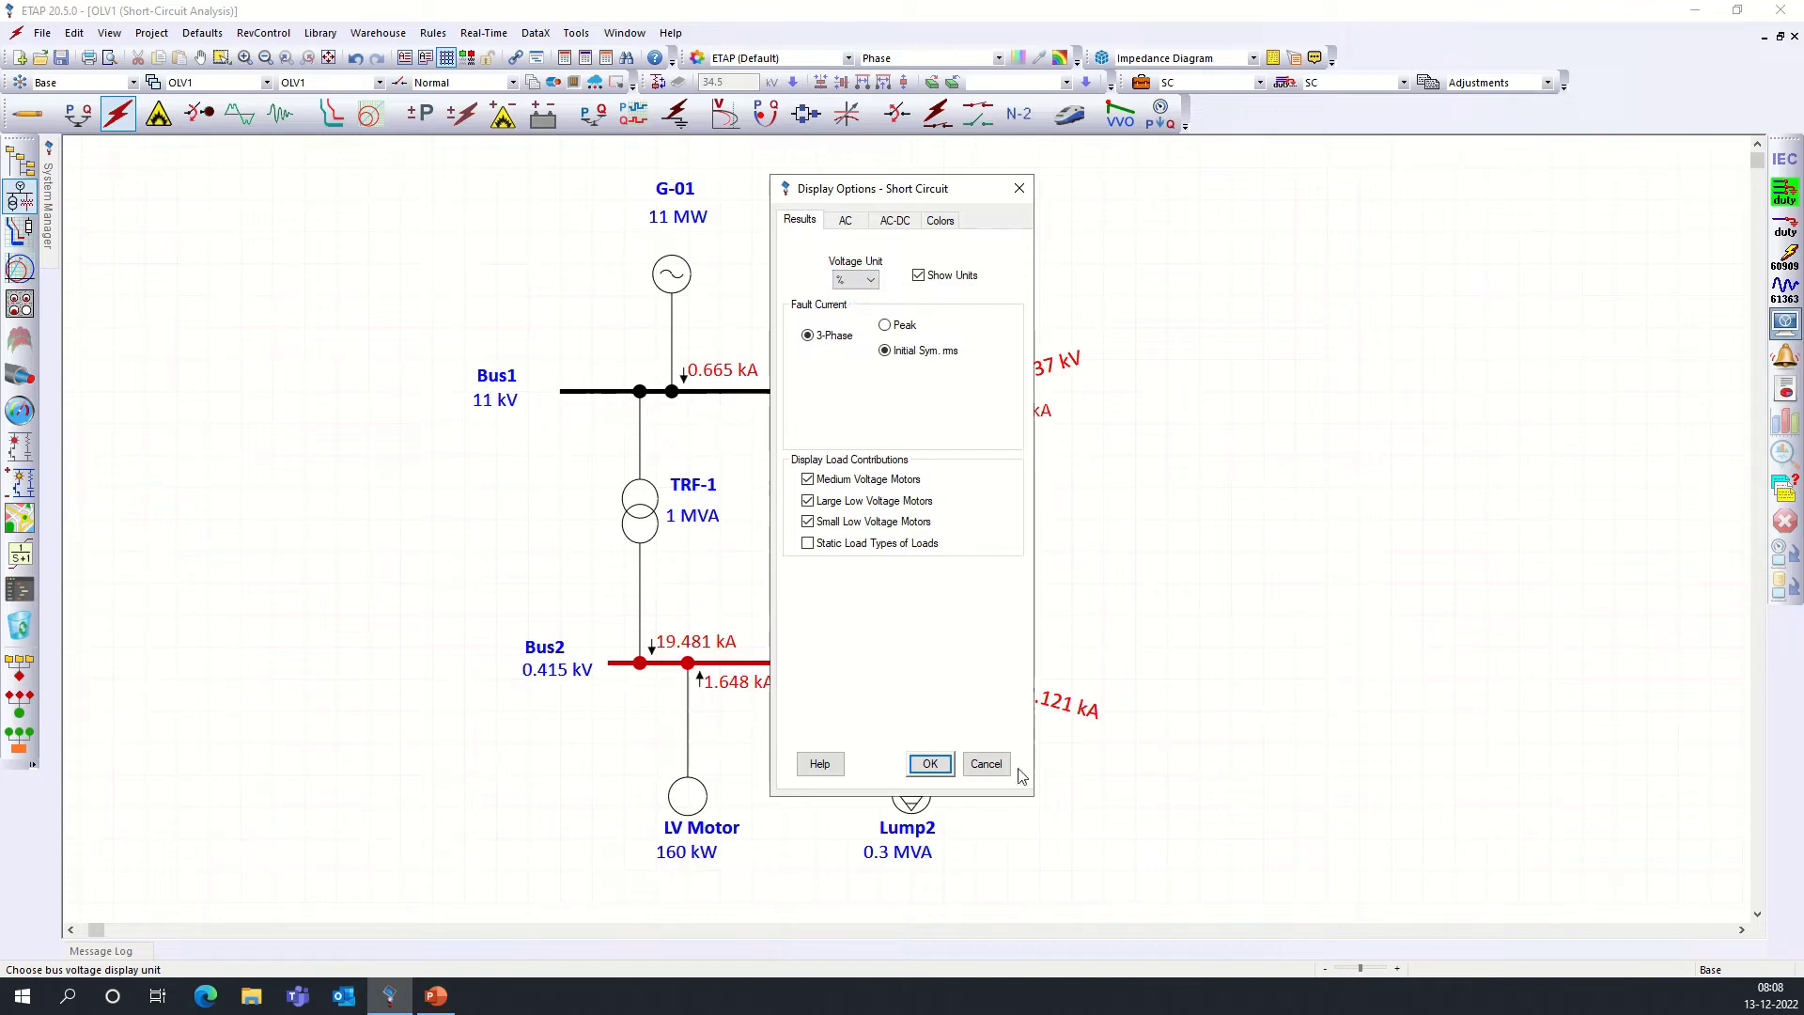
{"action": "left_click", "coordinate": [931, 763]}
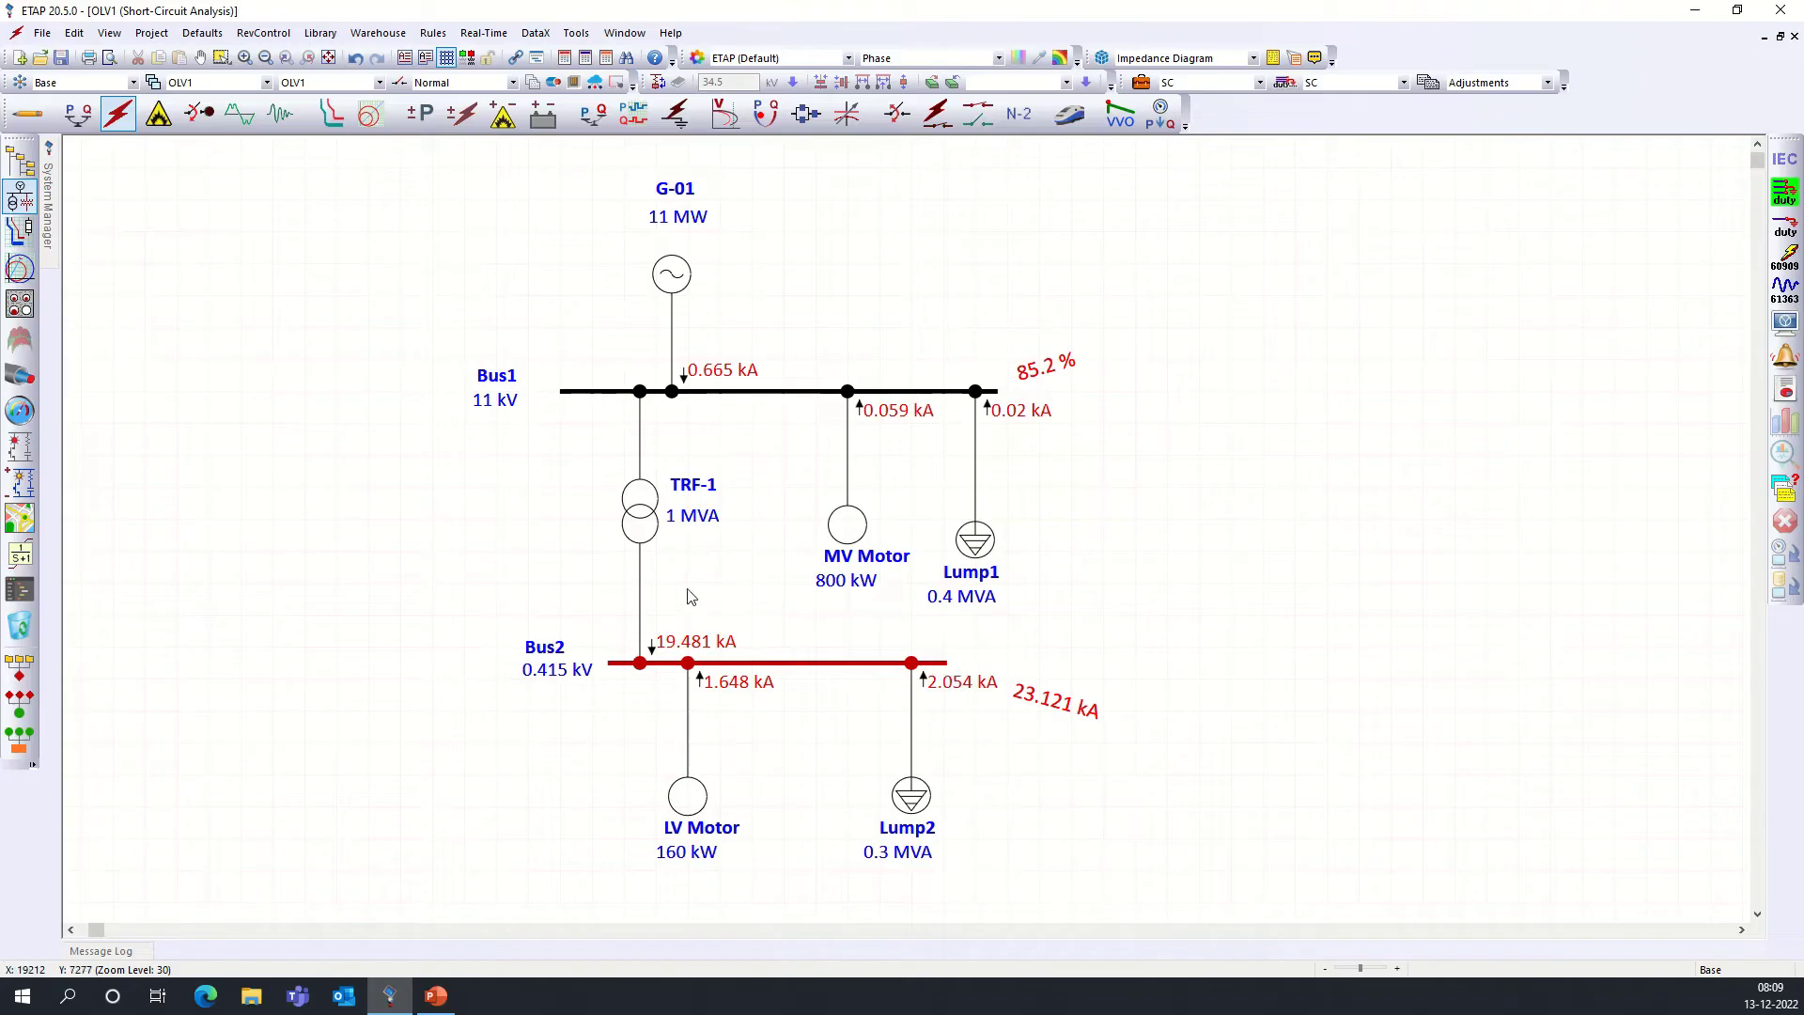
Fault Bus1 instead of Bus2, rerun device duty, and move the 4.518 kA label beside Bus1.
{"action": "right_click", "coordinate": [796, 668]}
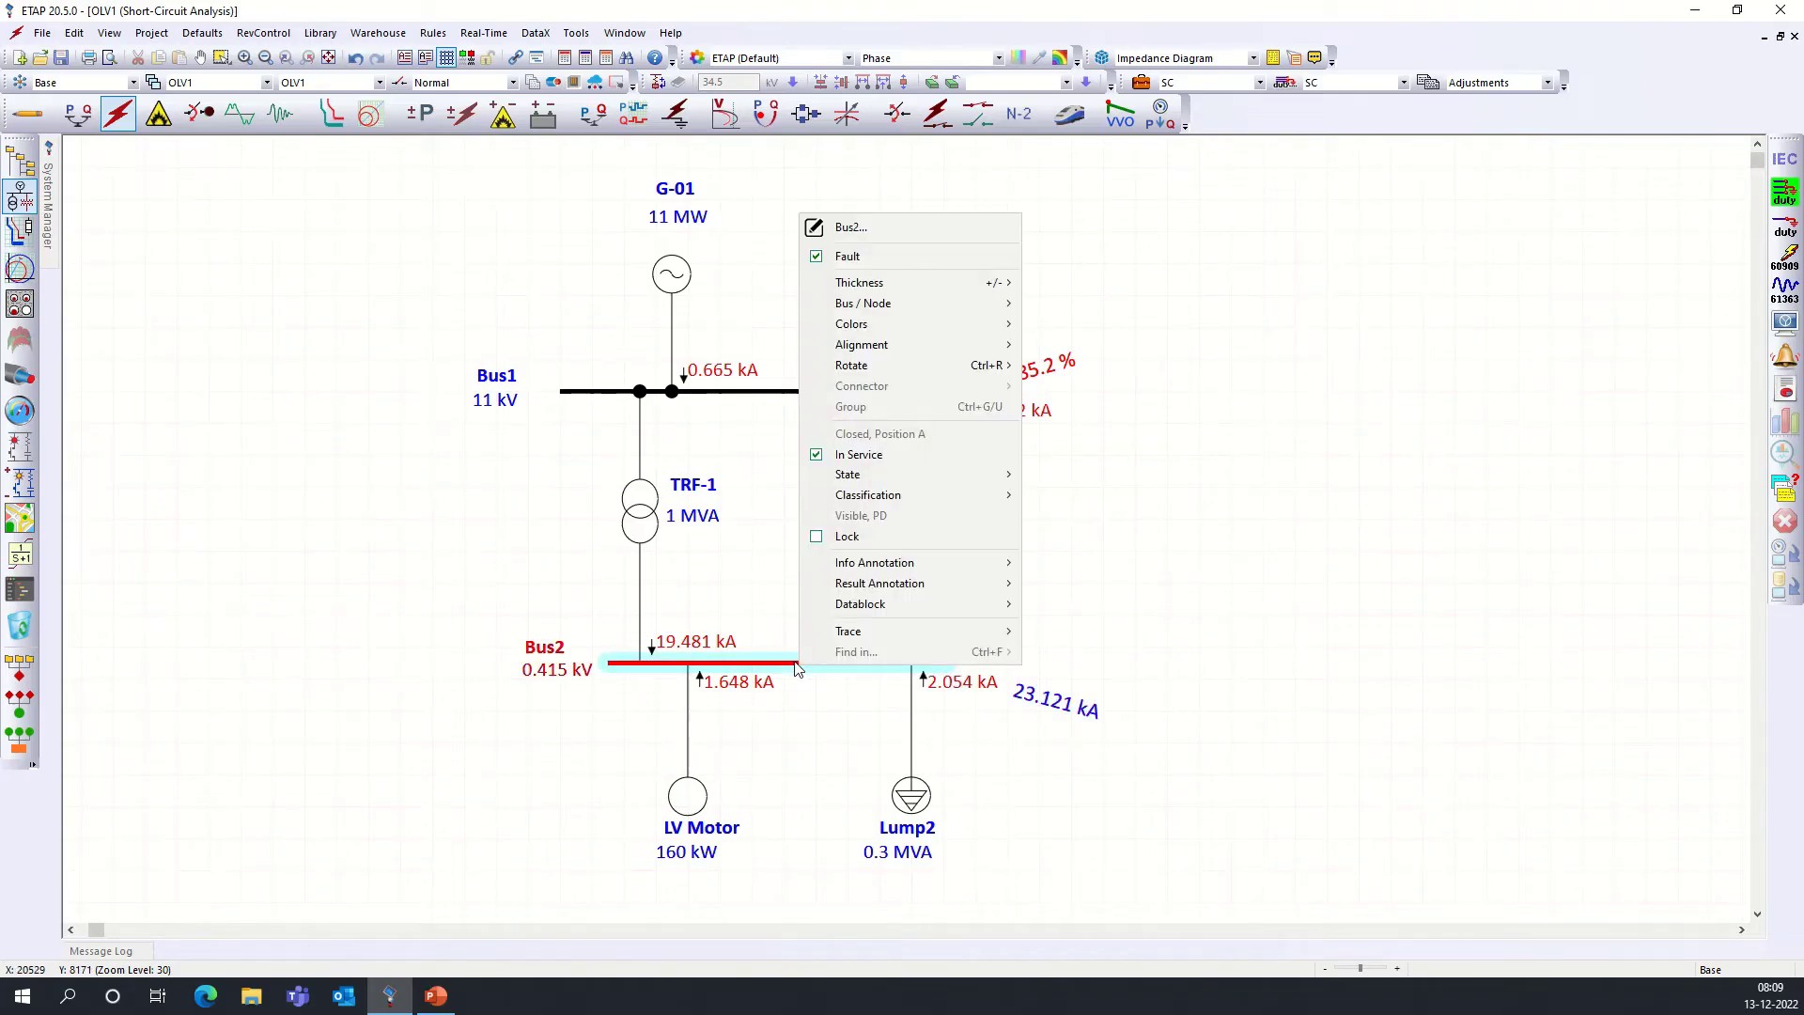
{"action": "left_click", "coordinate": [875, 256]}
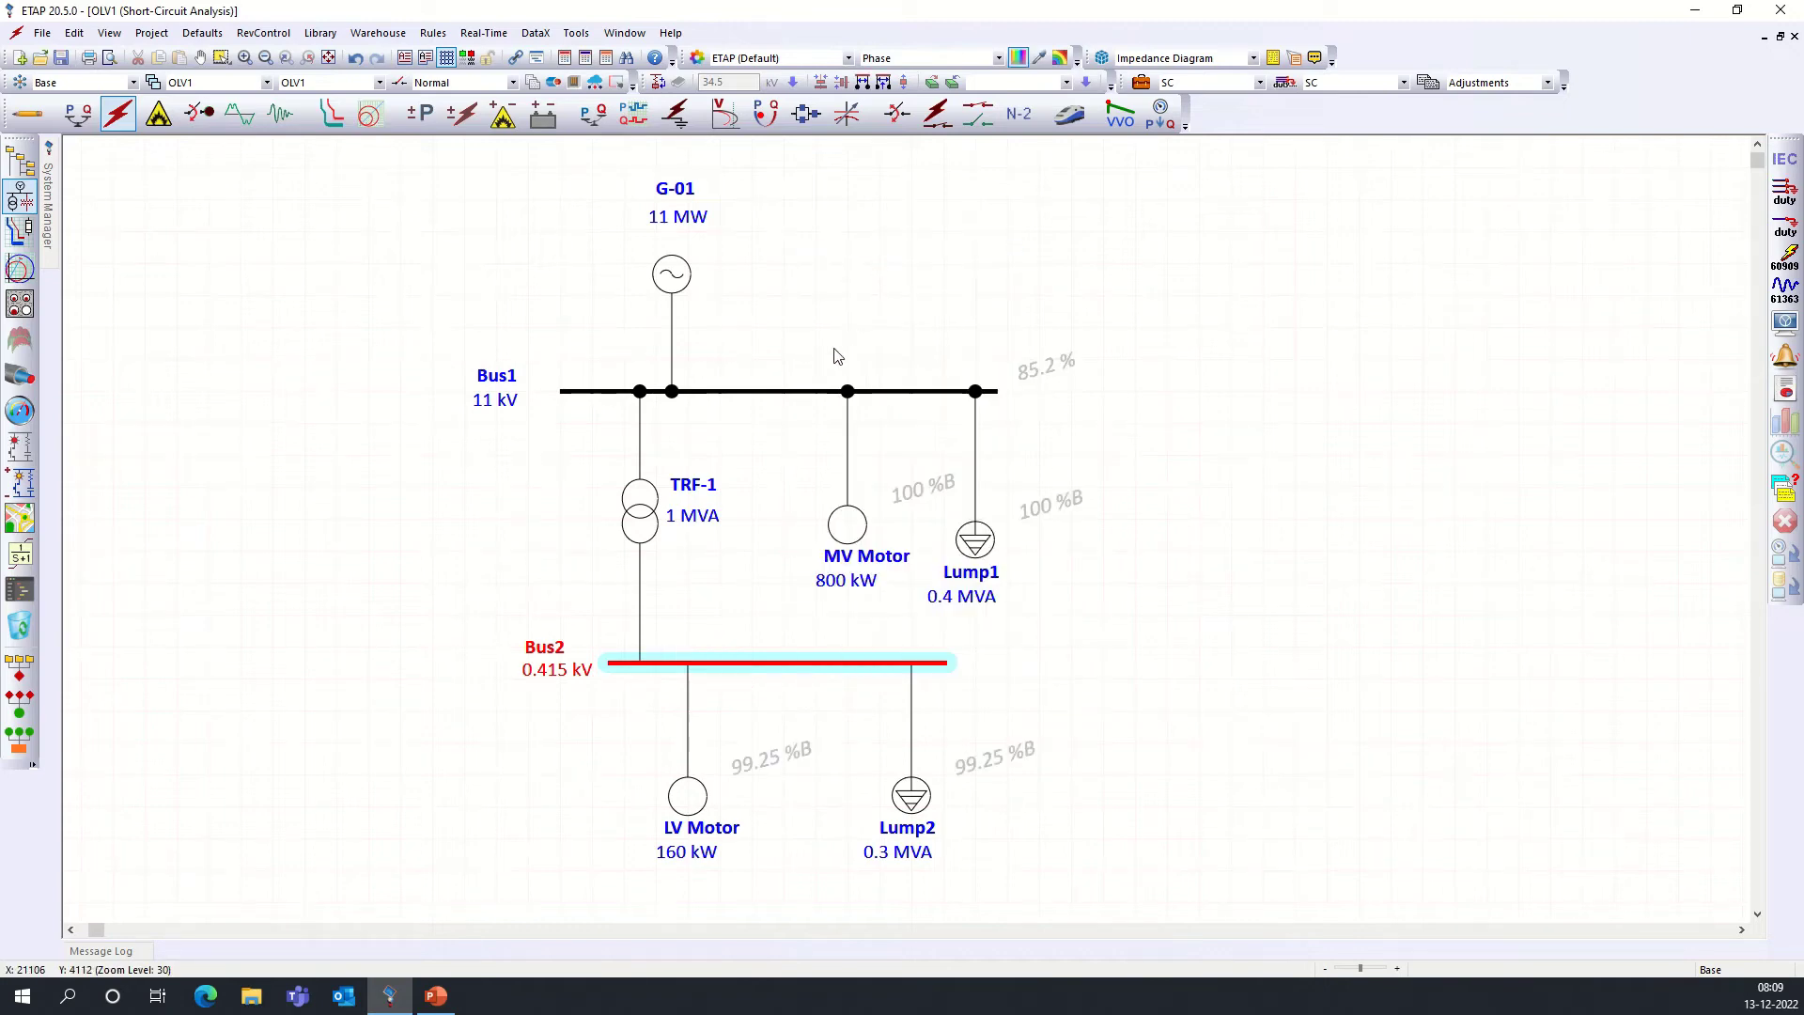
{"action": "left_click", "coordinate": [766, 392]}
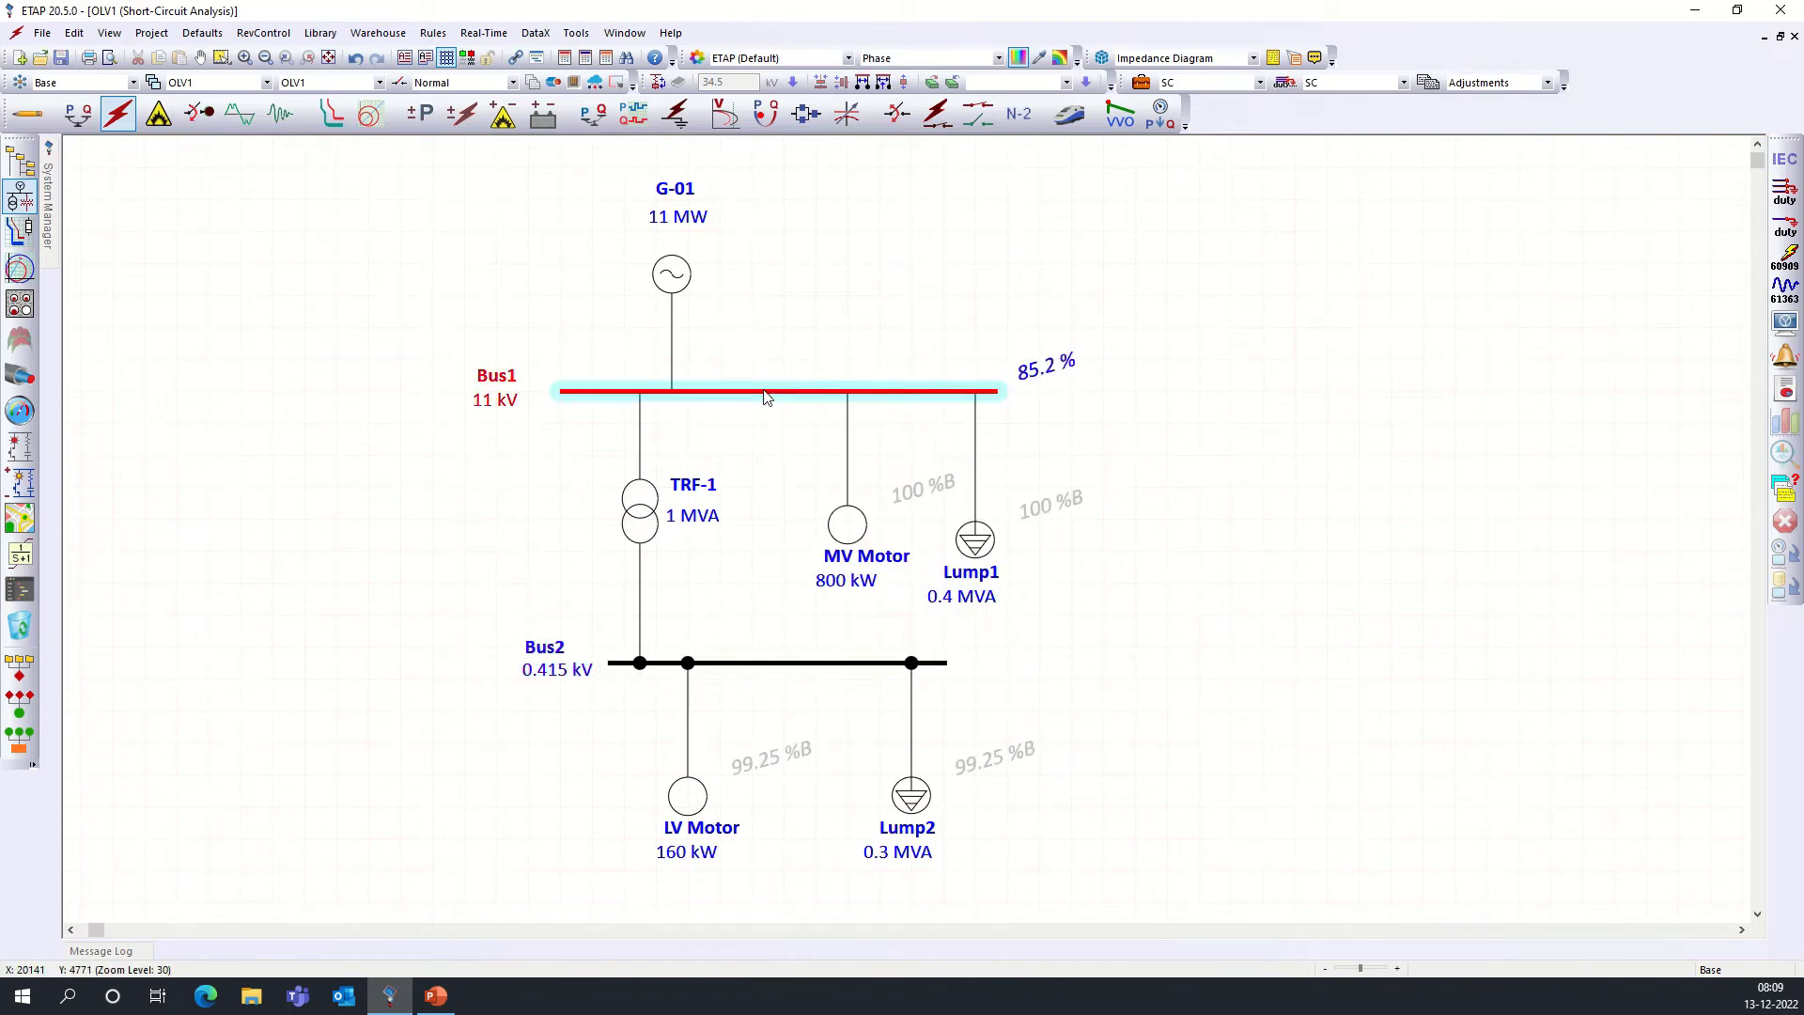
{"action": "right_click", "coordinate": [766, 395]}
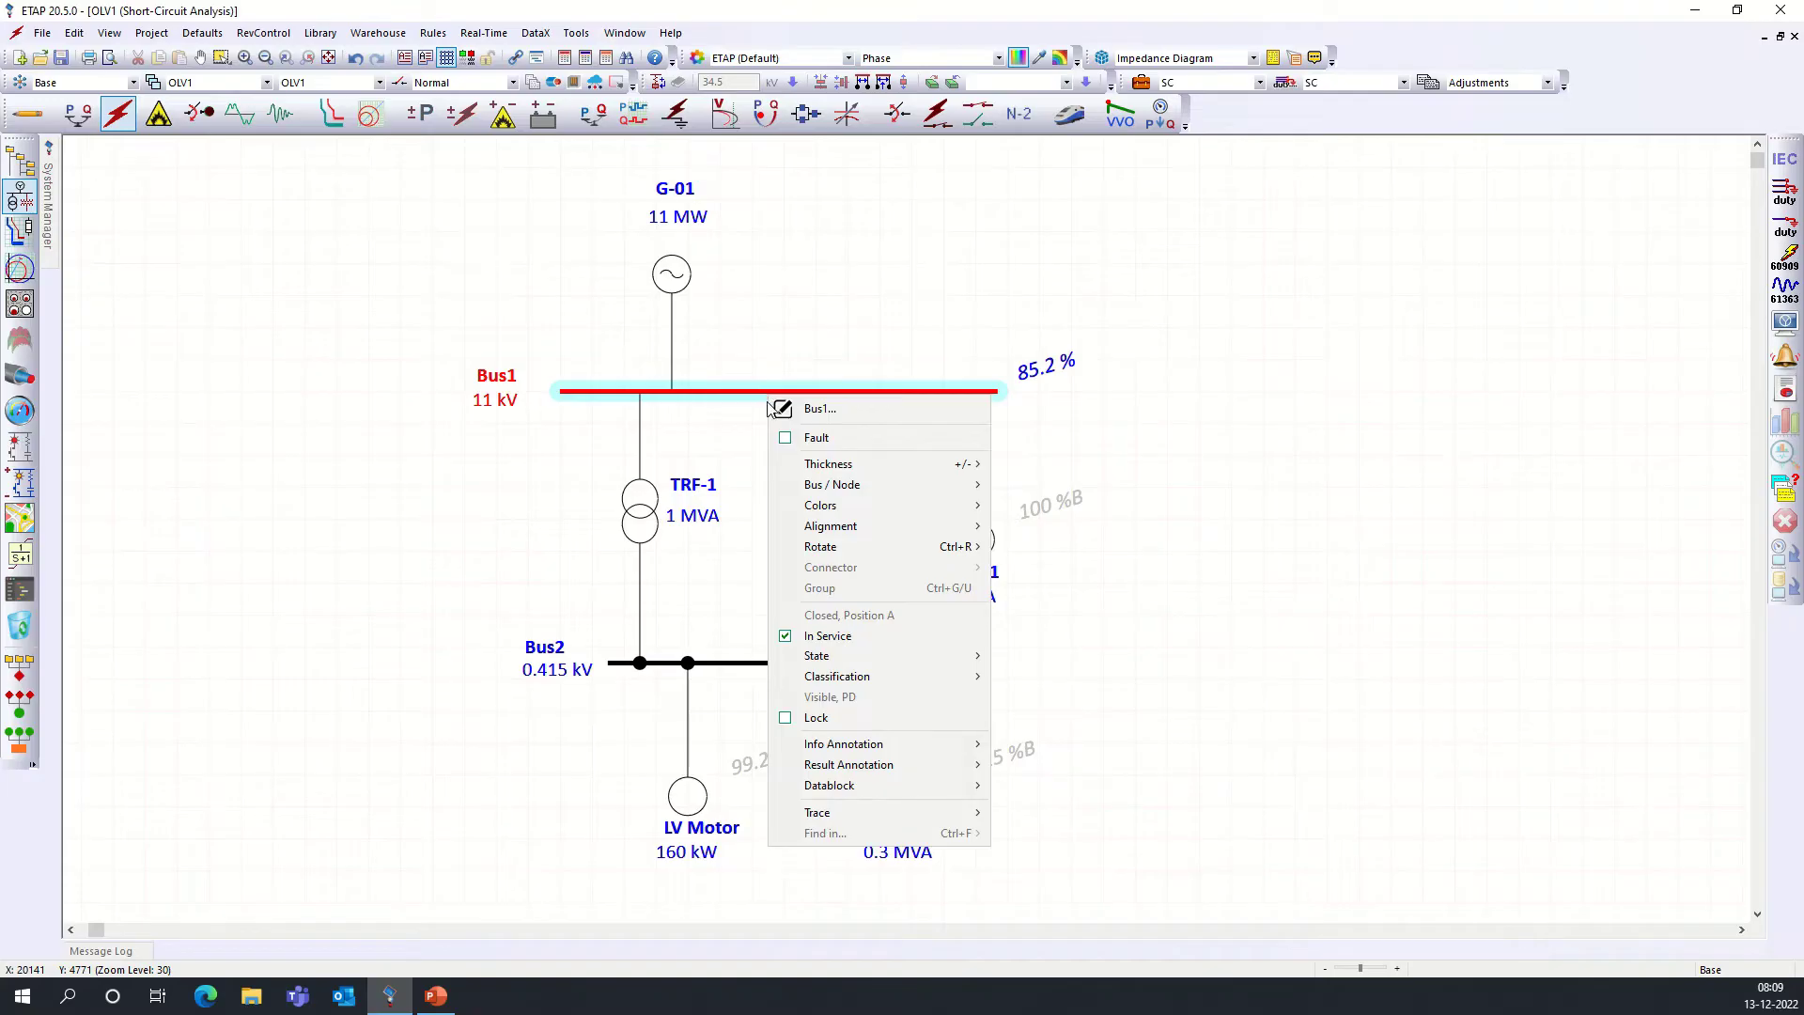
{"action": "left_click", "coordinate": [816, 438]}
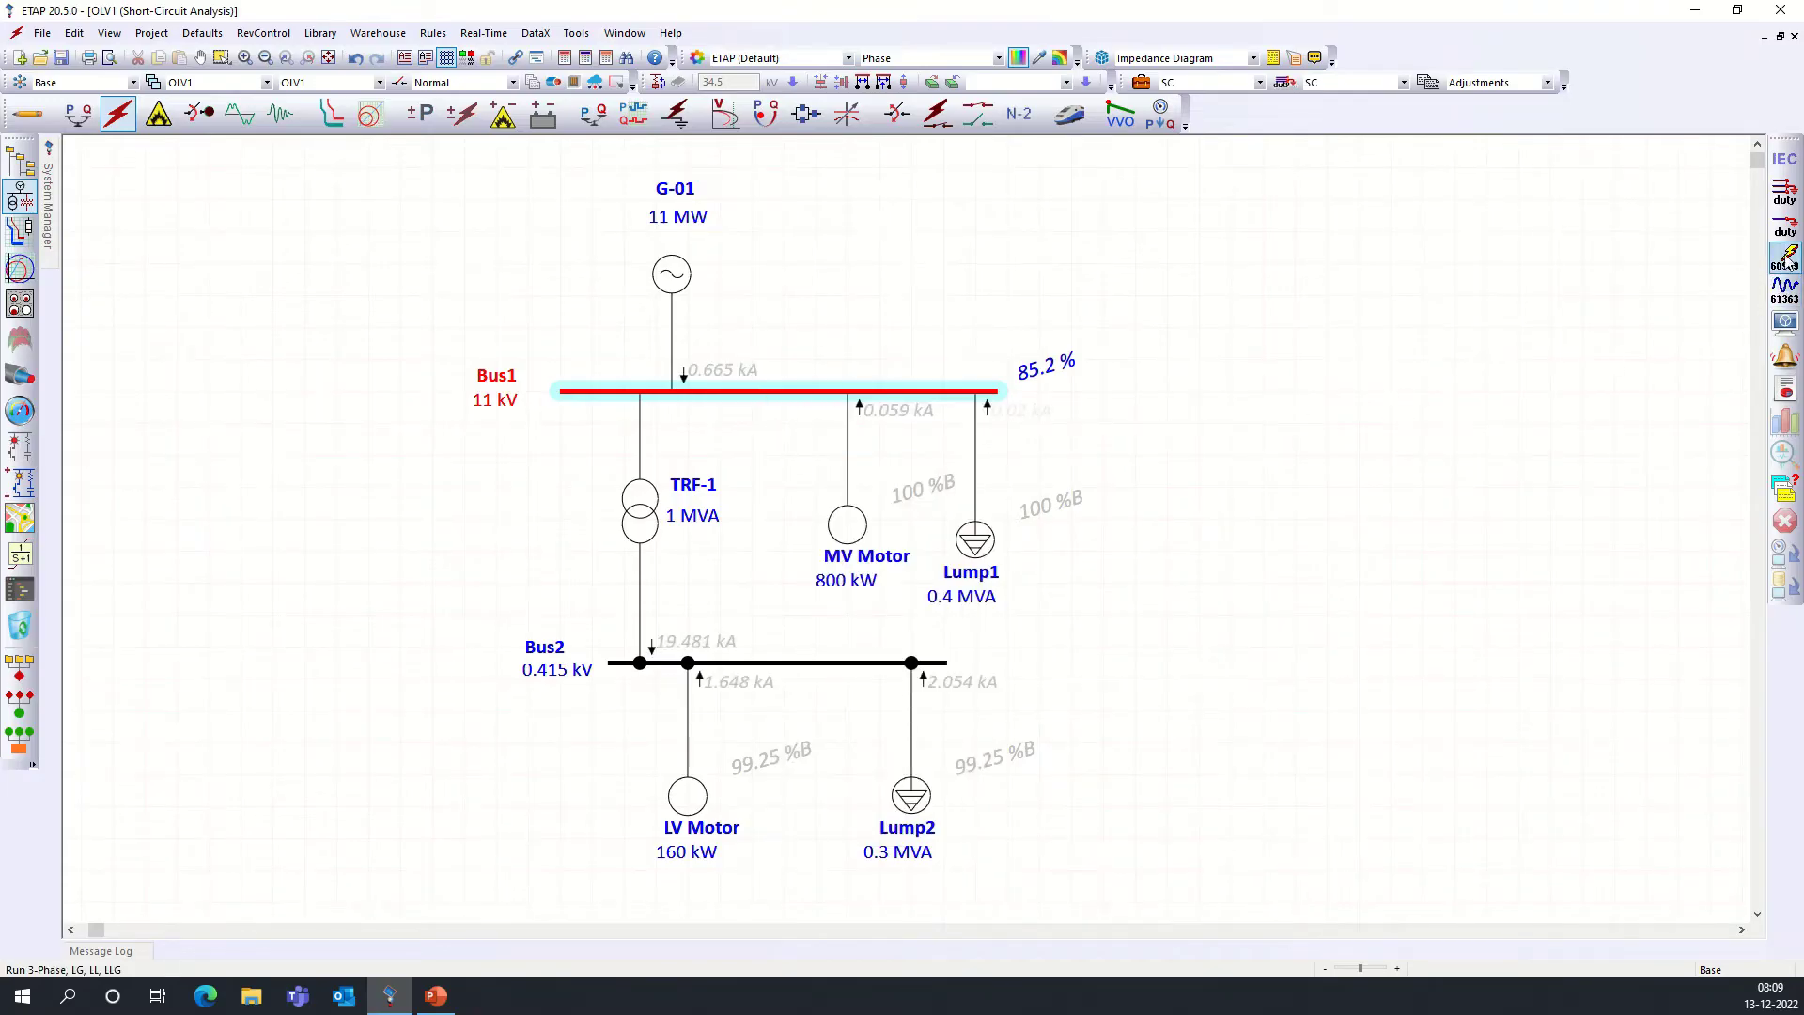
{"action": "left_click", "coordinate": [1788, 195]}
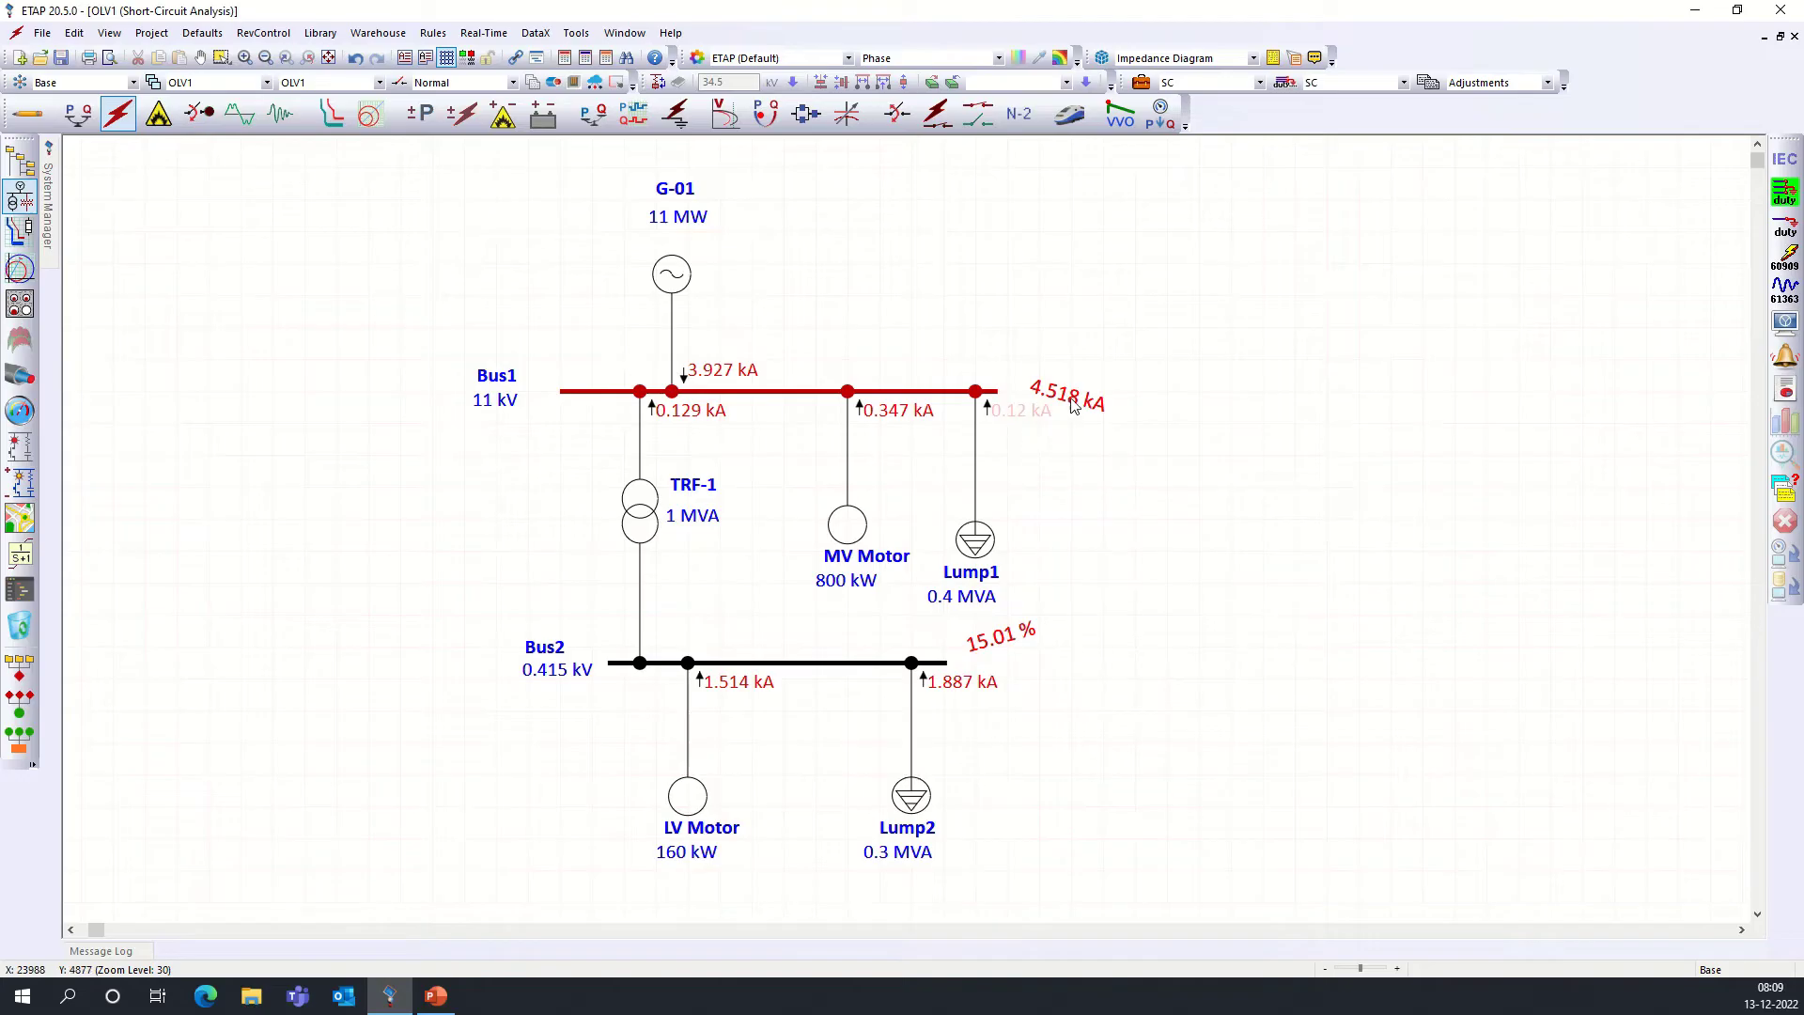
{"action": "left_click_drag", "start_coordinate": [1074, 406], "coordinate": [1064, 394]}
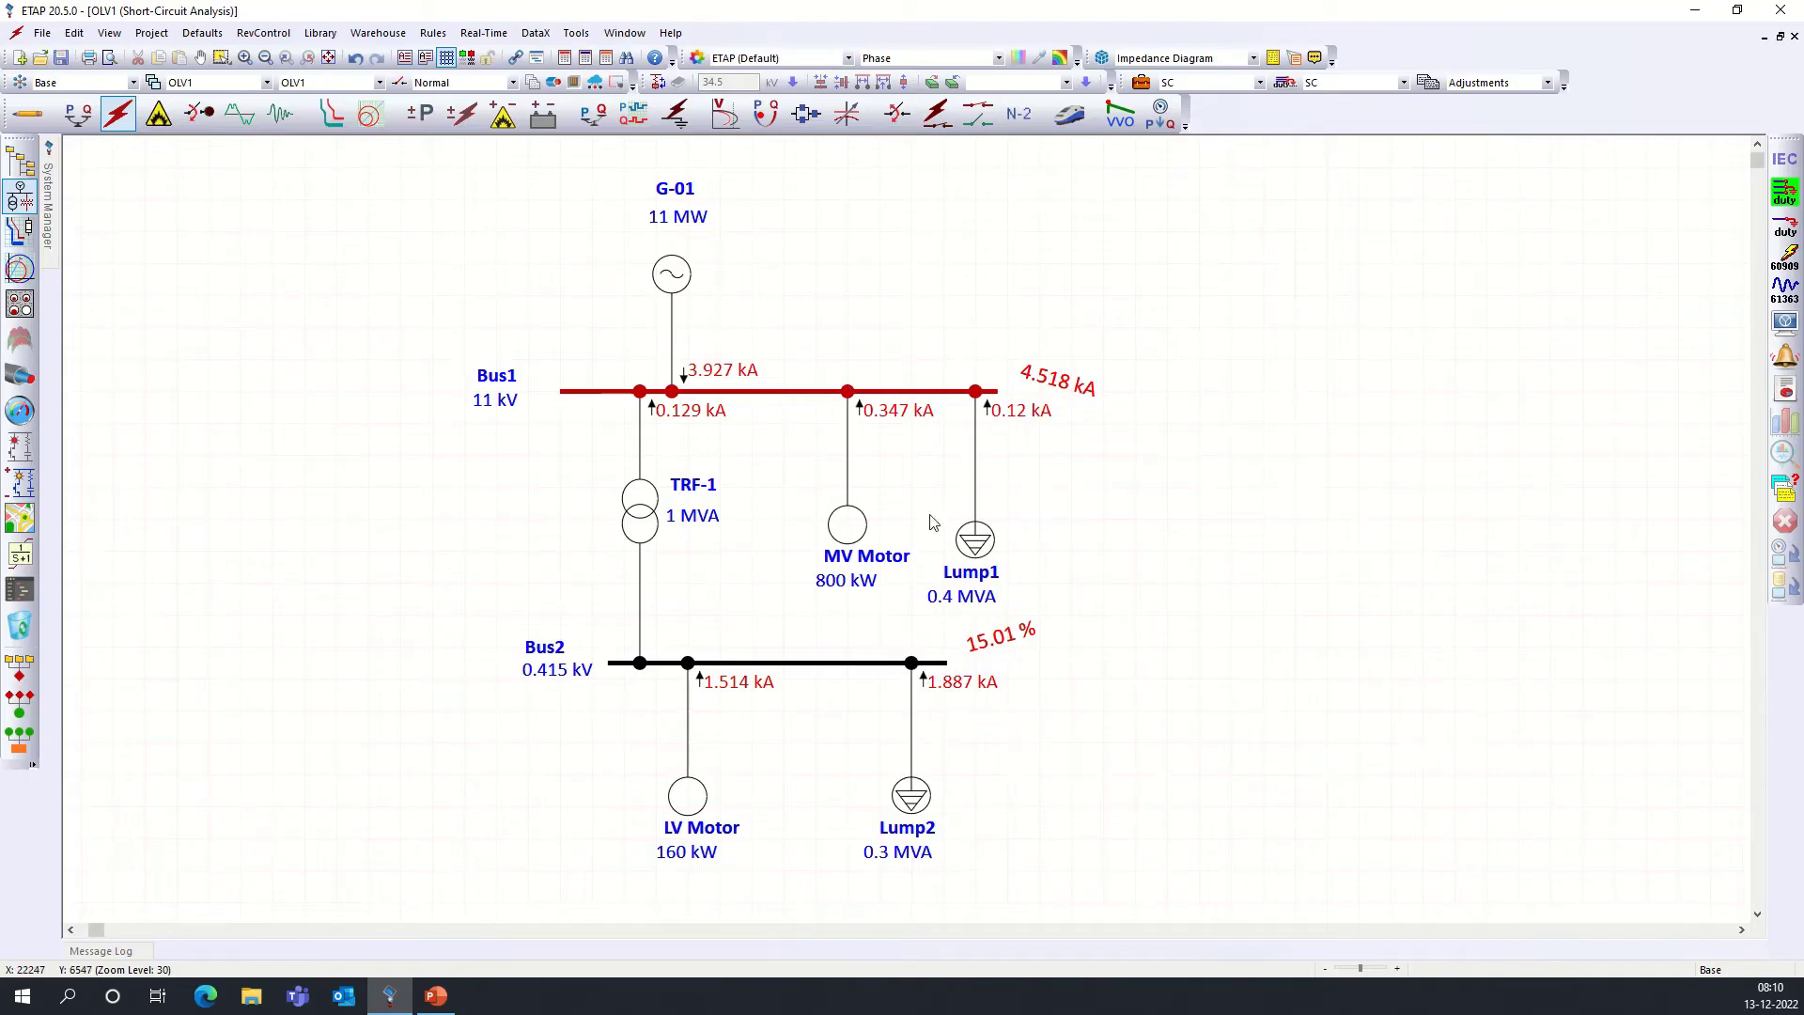
Uncheck Fault on Bus1, set Fault on Bus2, and select TRF-1.
{"action": "right_click", "coordinate": [762, 395]}
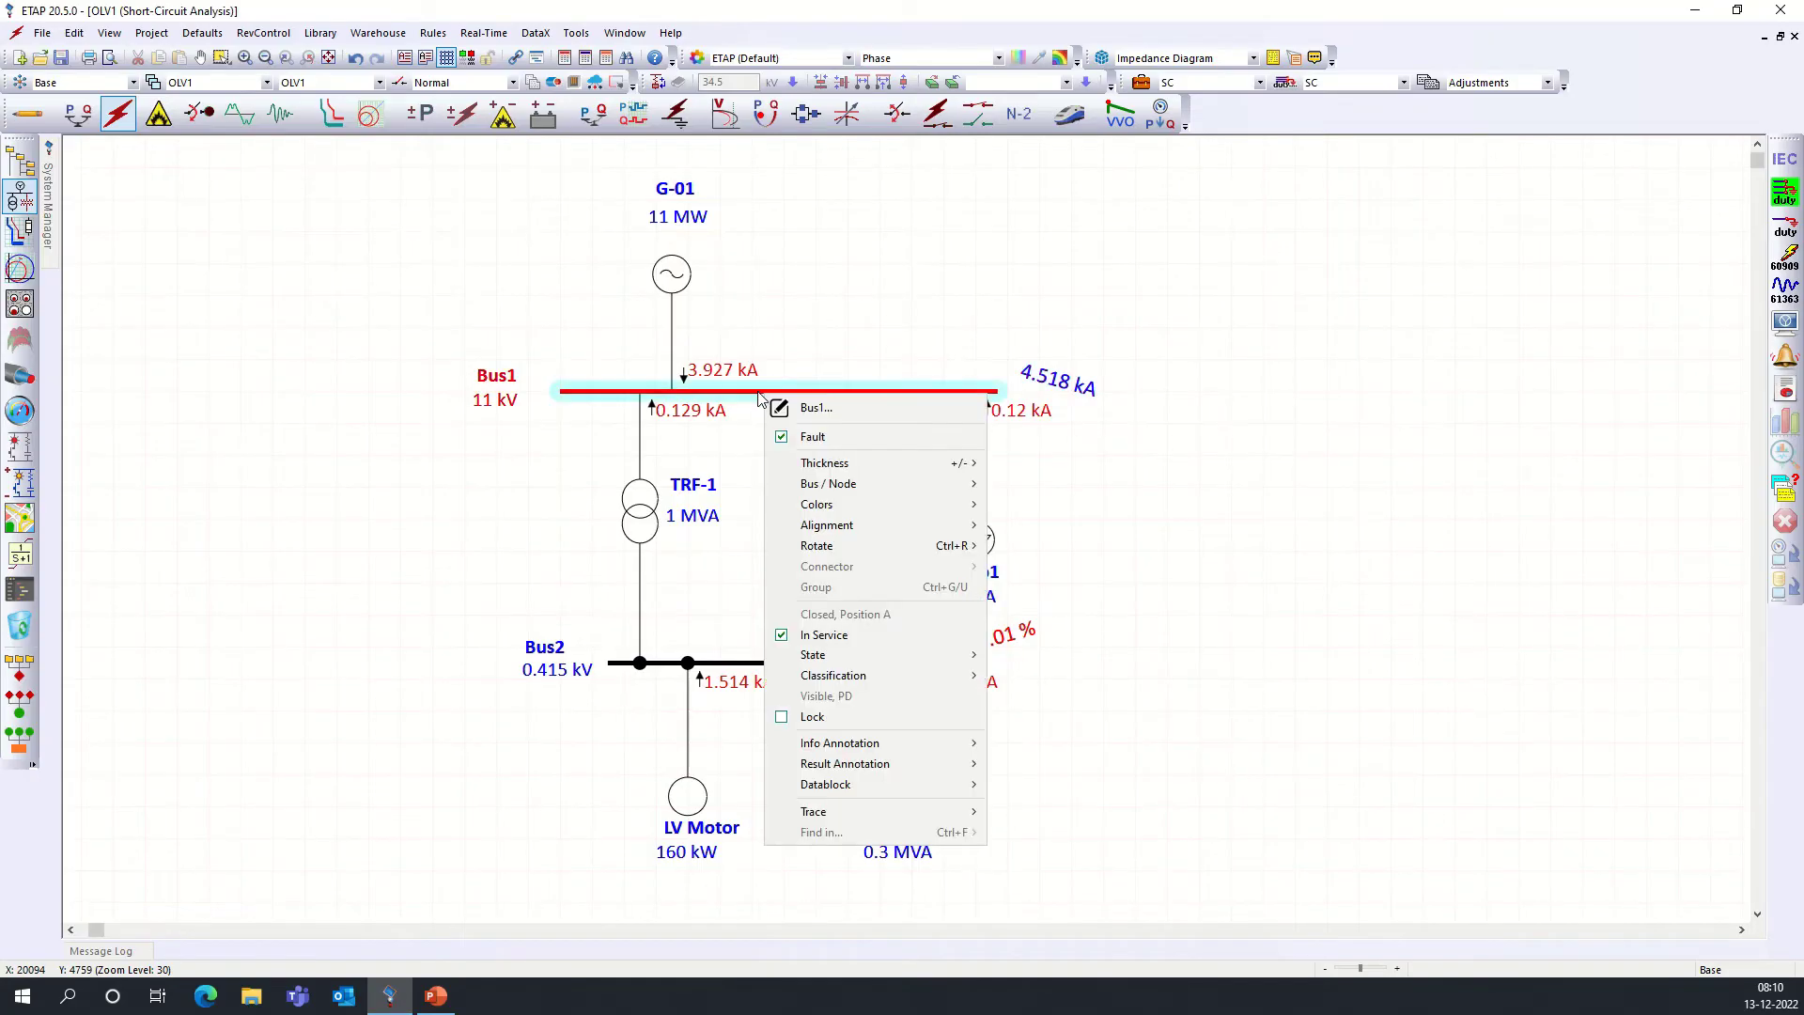
{"action": "left_click", "coordinate": [810, 438]}
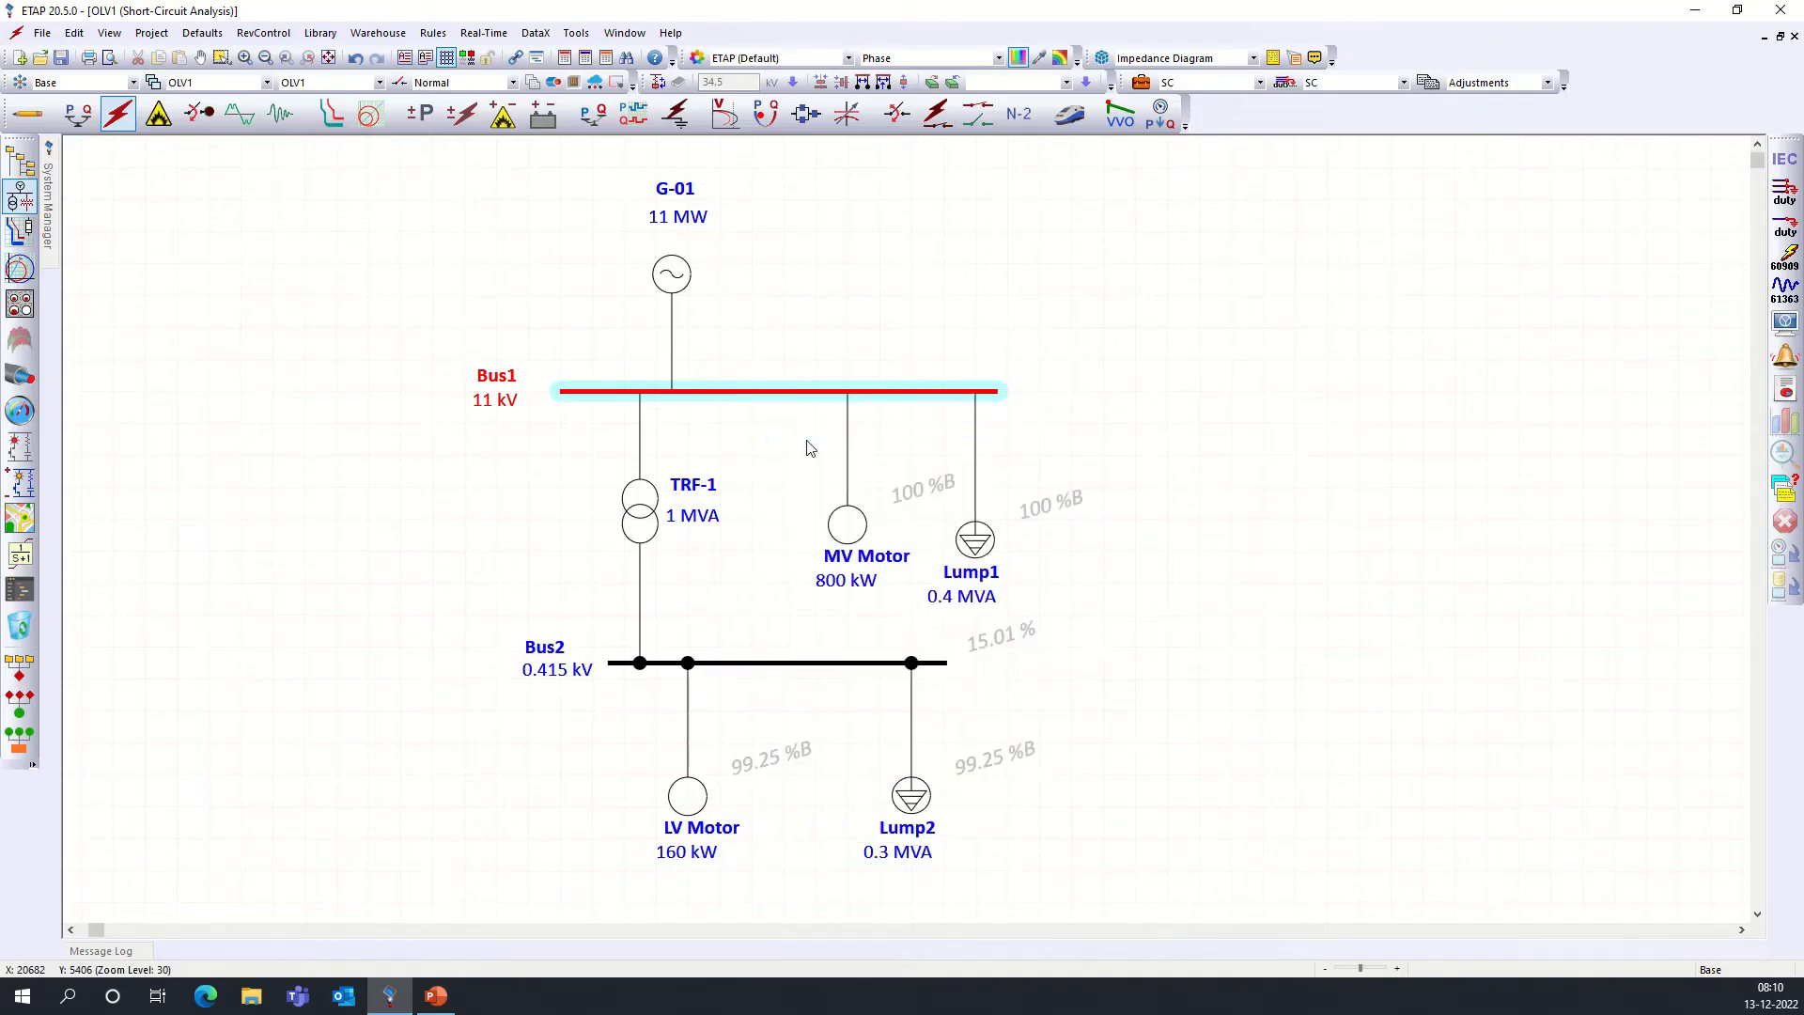
{"action": "left_click", "coordinate": [760, 663]}
{"action": "right_click", "coordinate": [760, 666]}
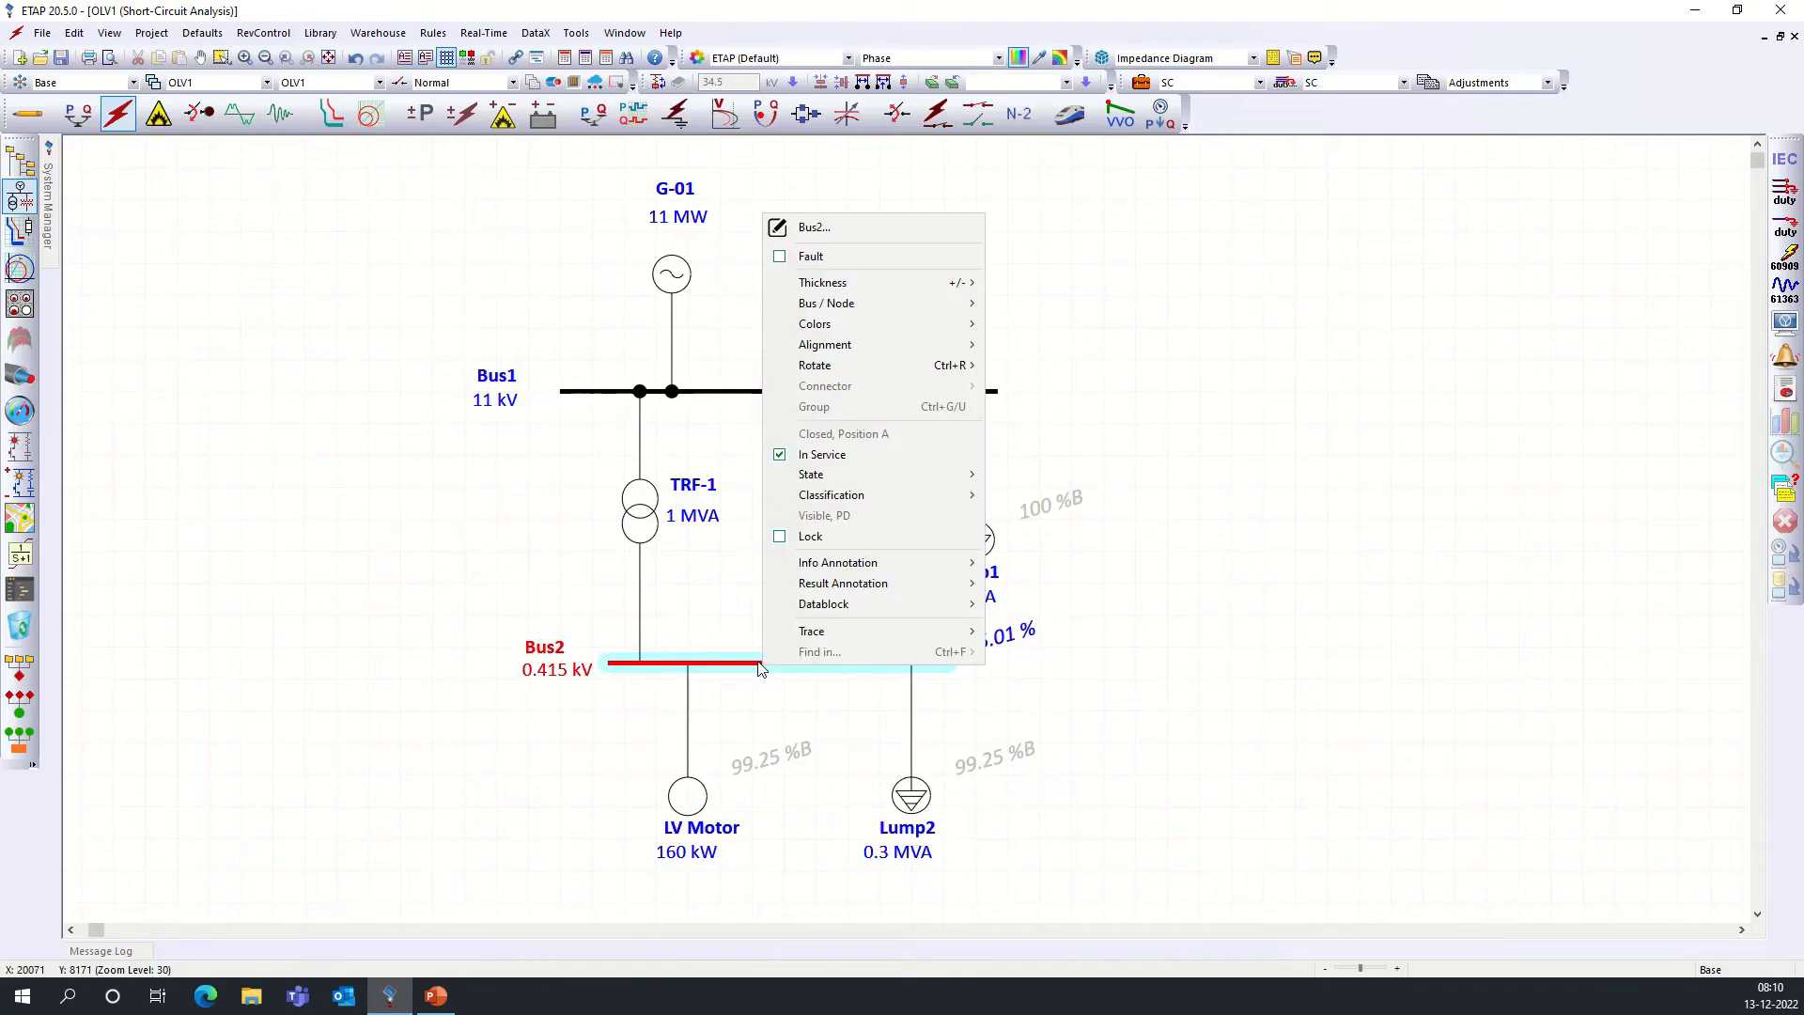
{"action": "left_click", "coordinate": [839, 264]}
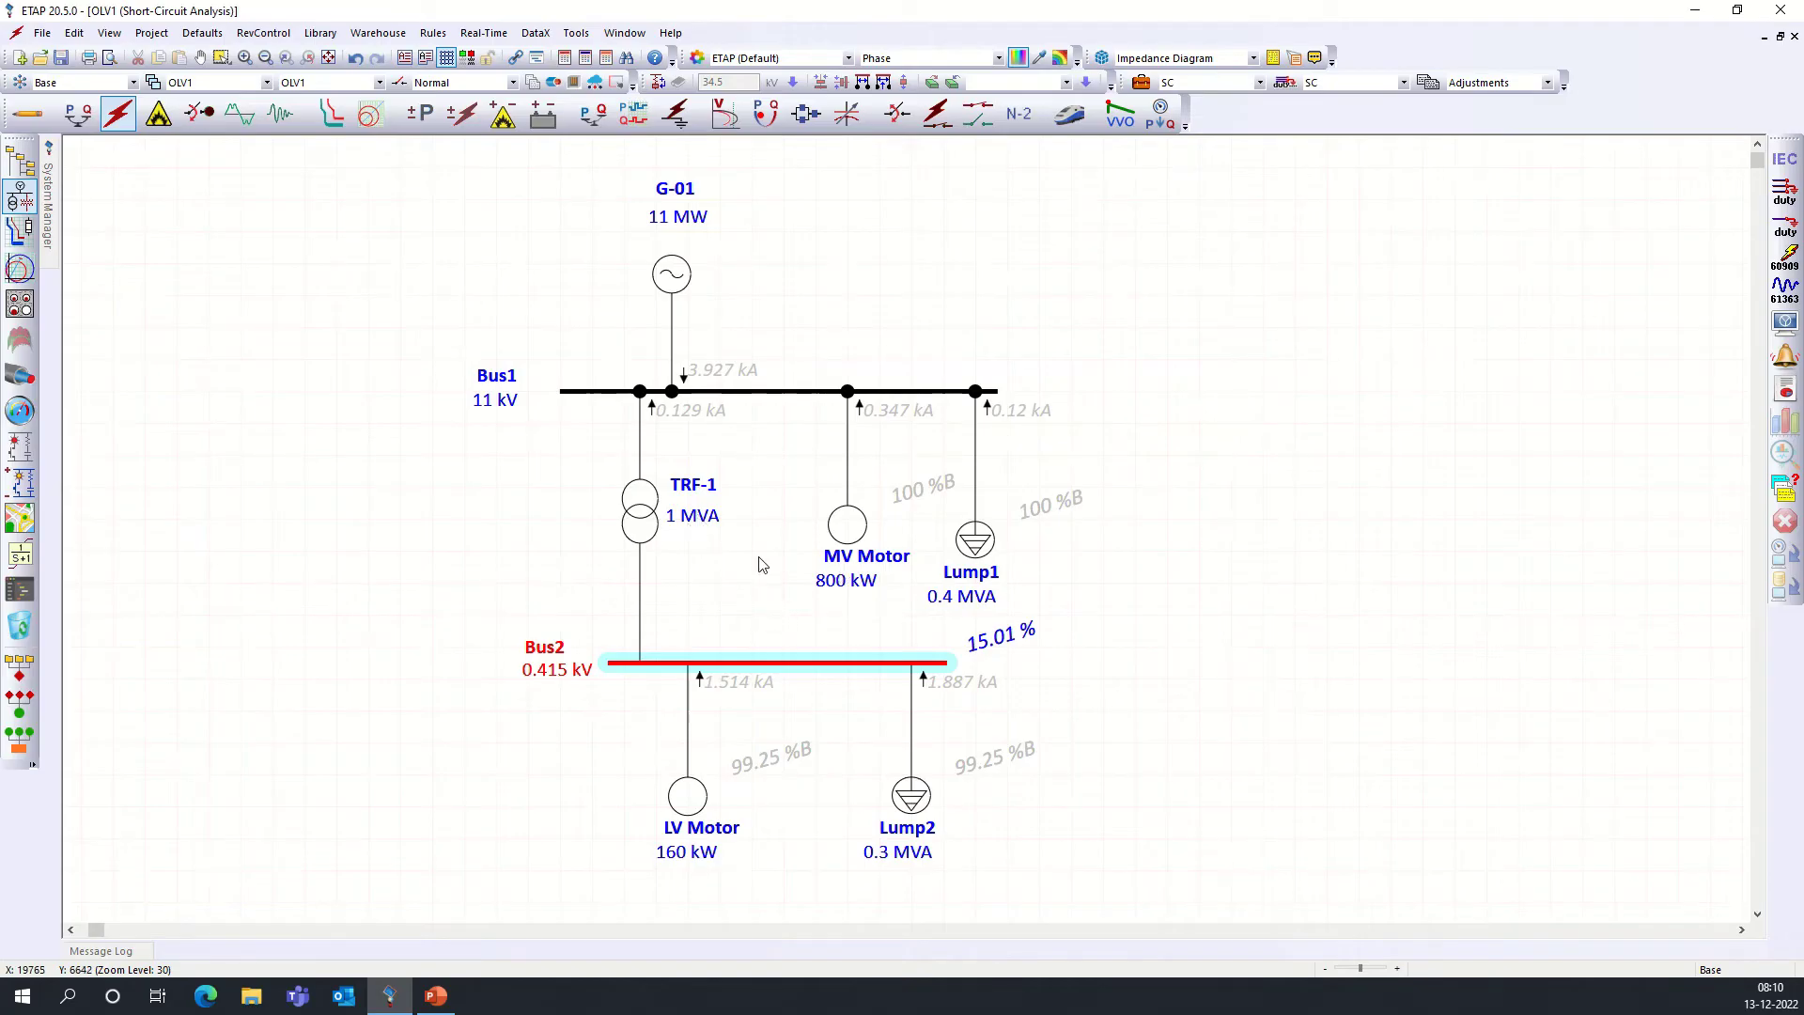
{"action": "left_click", "coordinate": [704, 524]}
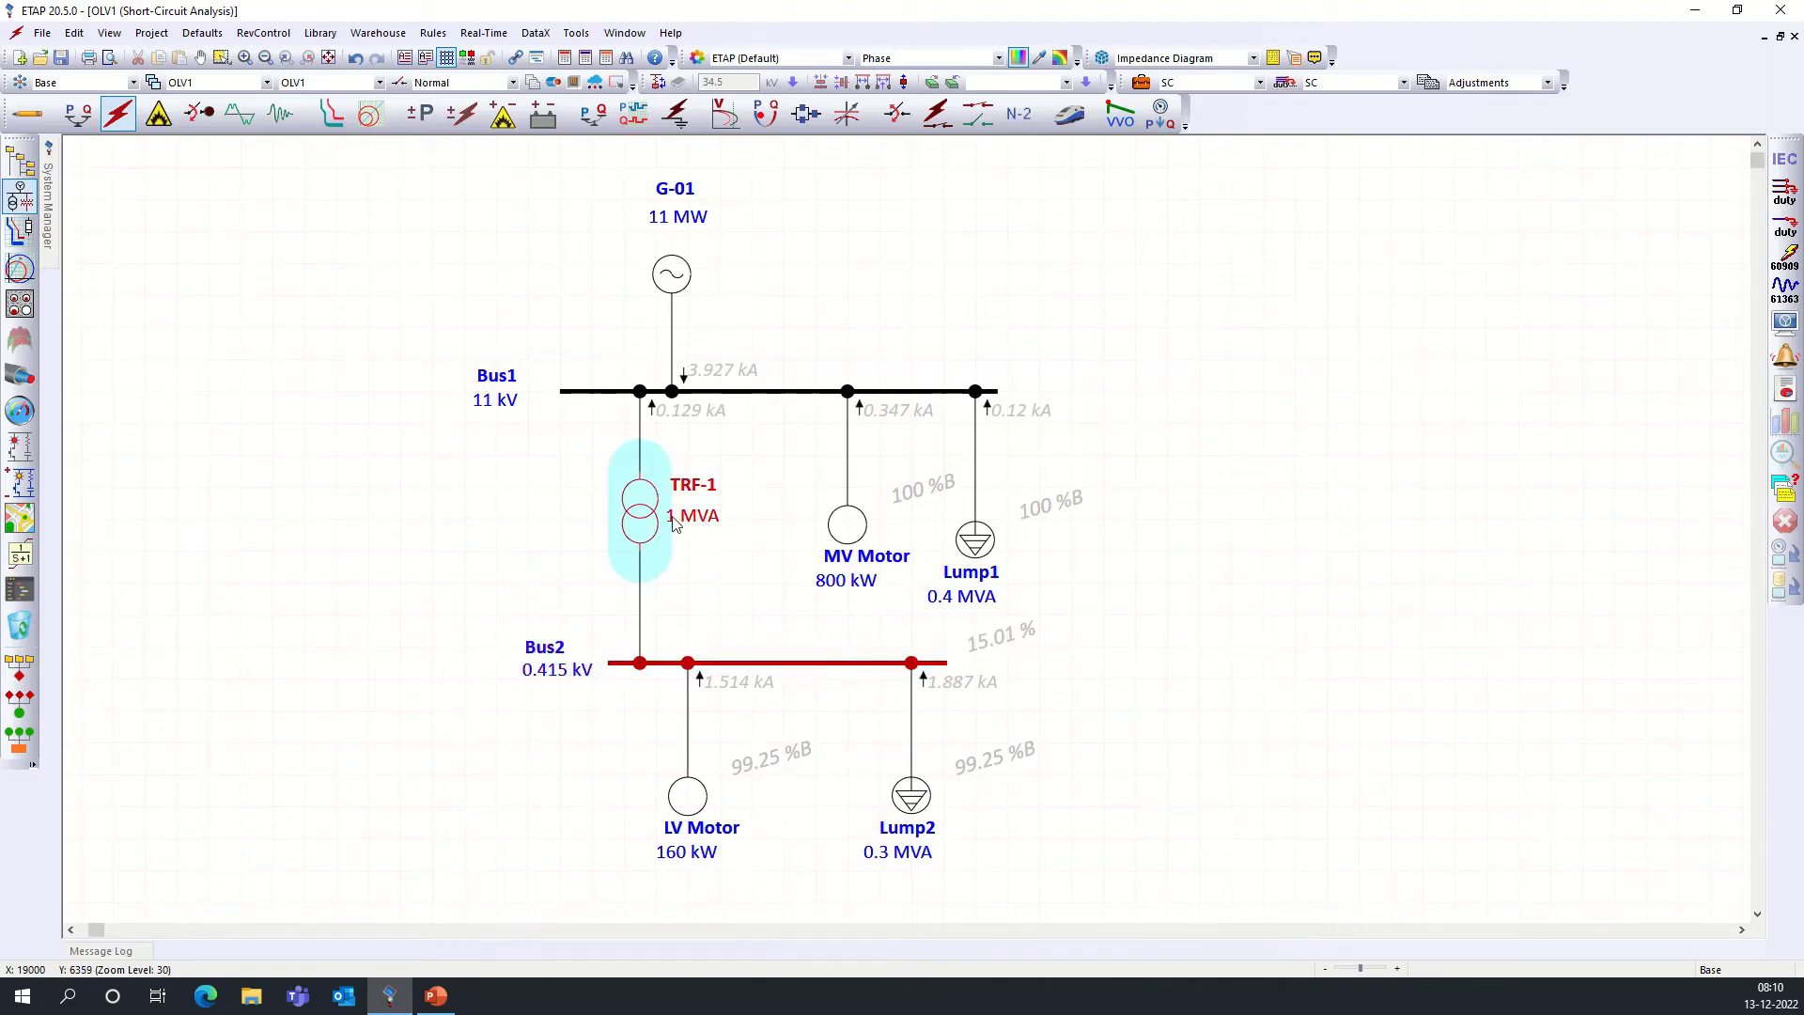
Show transformer kV, Tap, D-Y and Z labels, placing TRF-1's 11/0.42 kV label under 1 MVA.
{"action": "left_click", "coordinate": [1782, 327]}
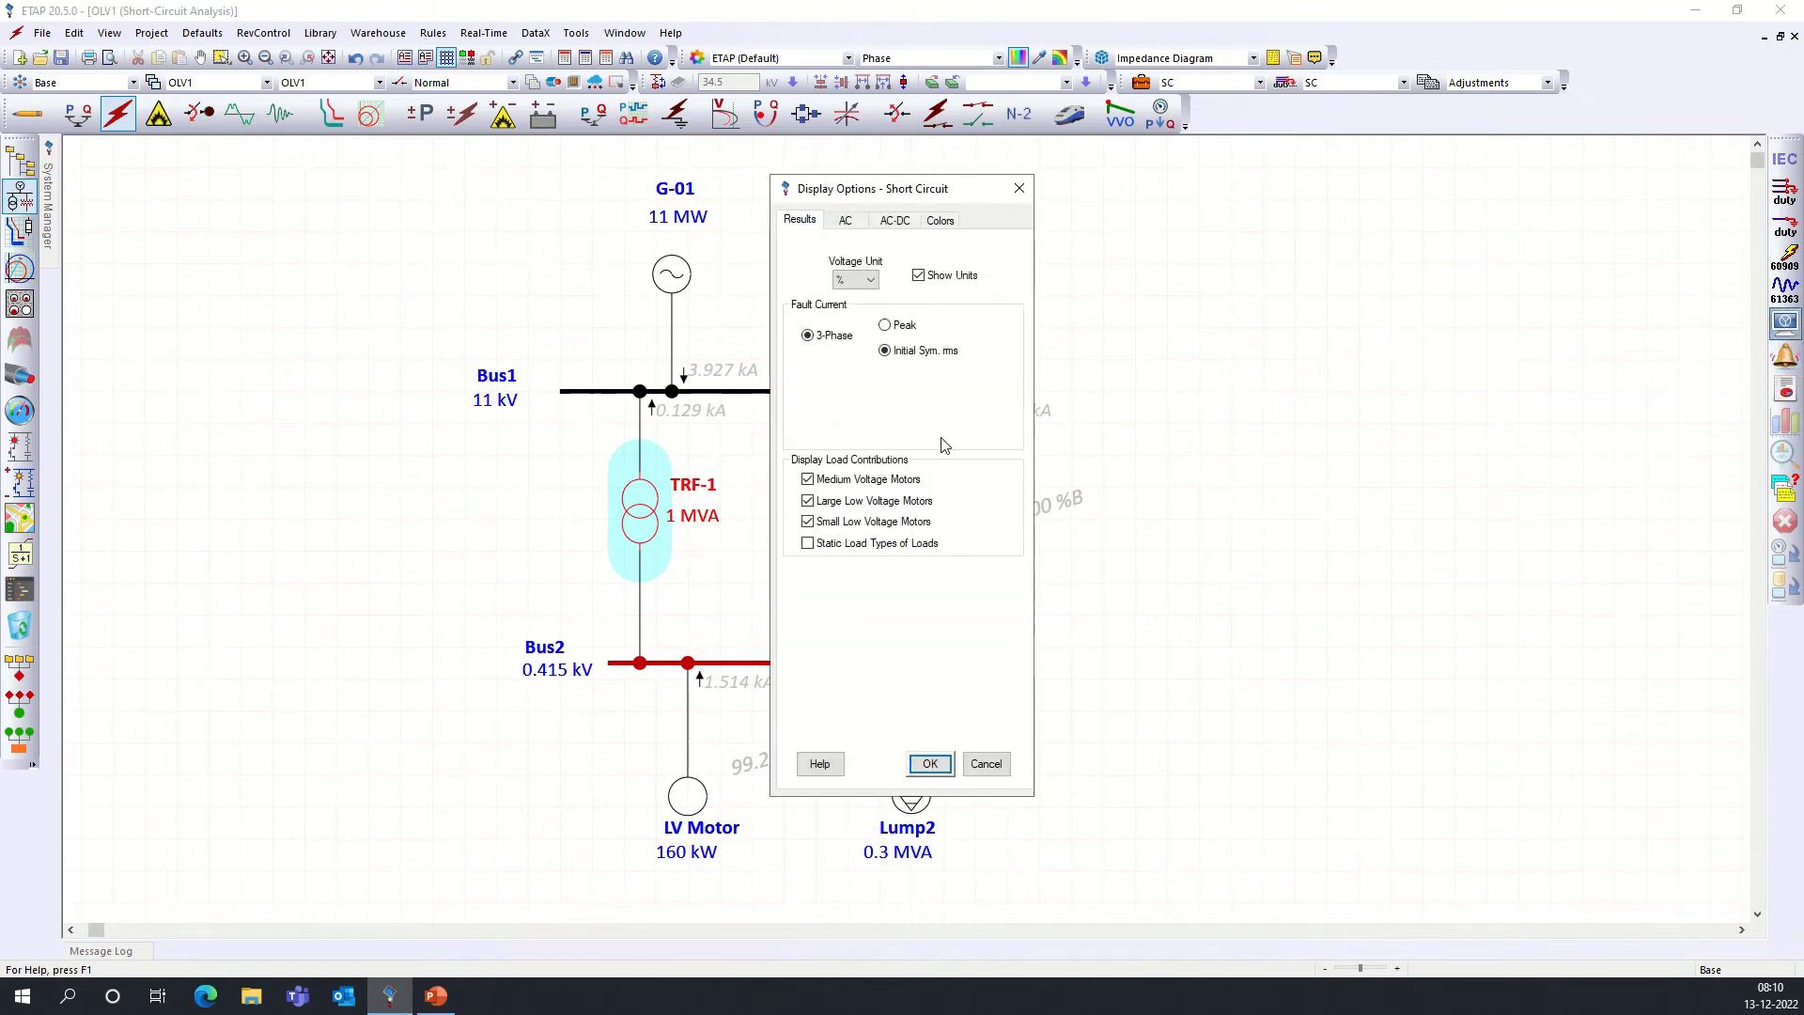
{"action": "left_click", "coordinate": [847, 224]}
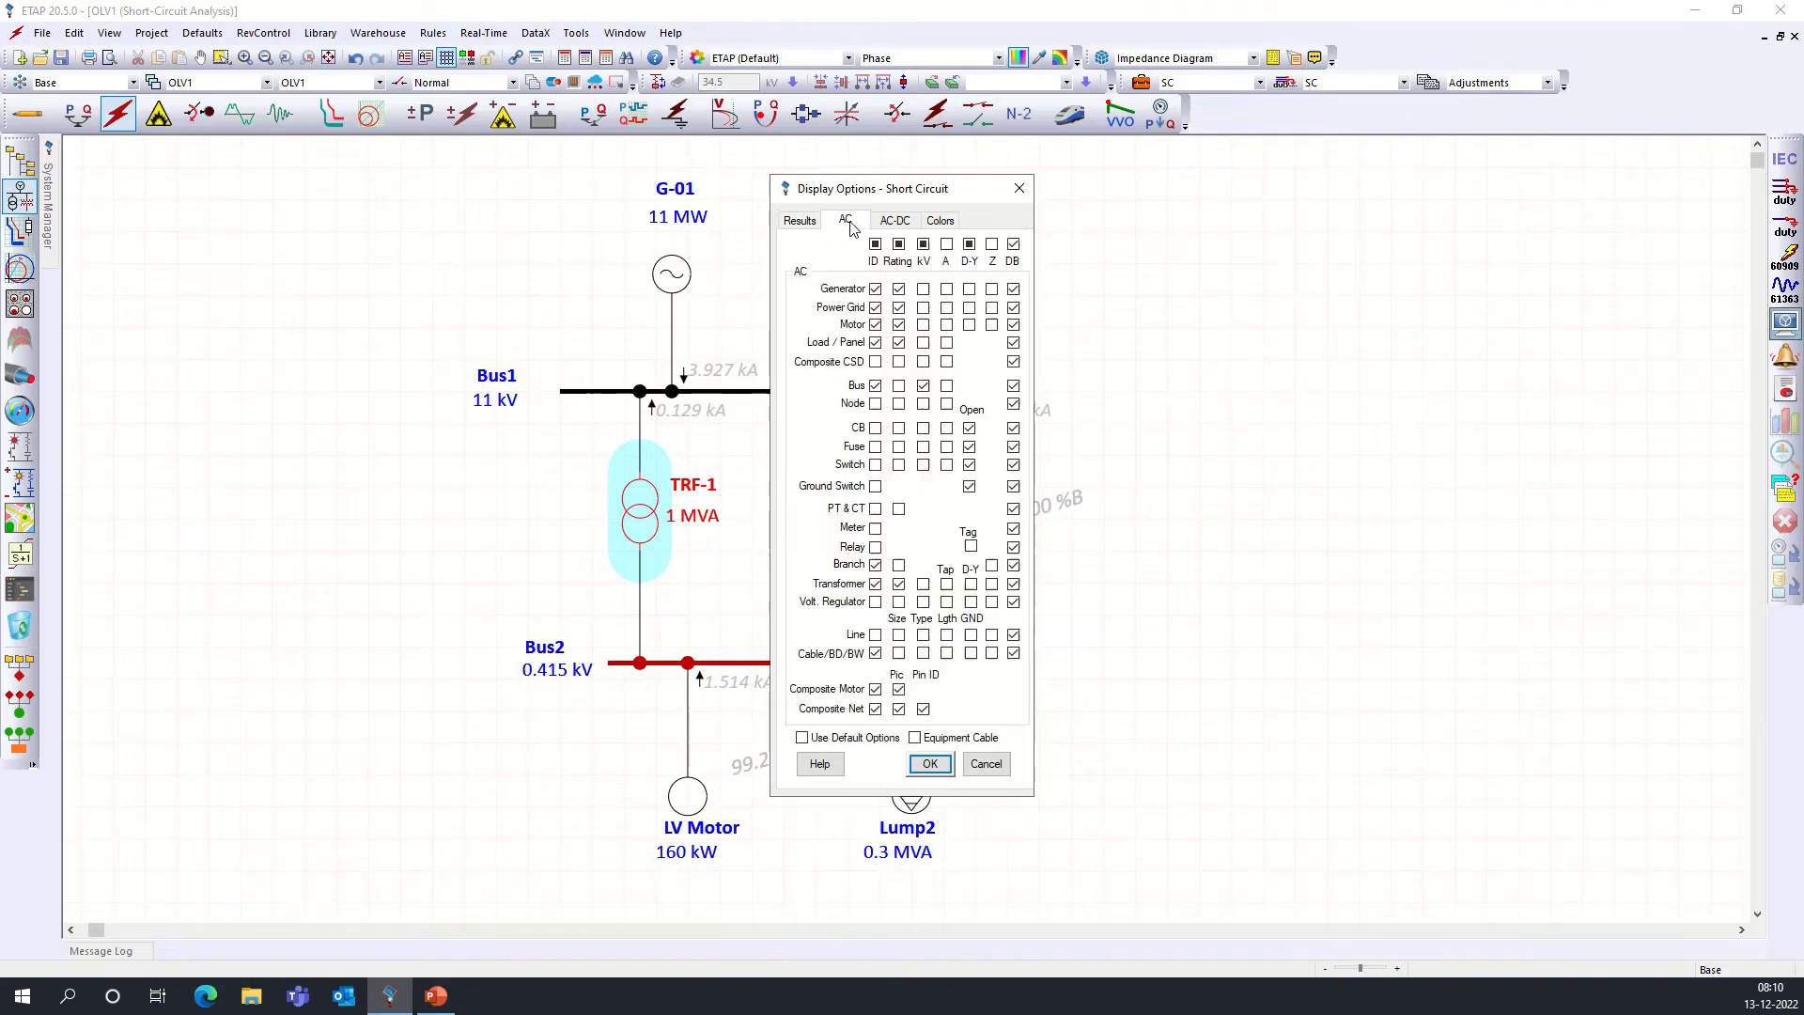
{"action": "left_click", "coordinate": [923, 583]}
{"action": "left_click", "coordinate": [946, 583]}
{"action": "left_click", "coordinate": [971, 583]}
{"action": "left_click", "coordinate": [992, 585]}
{"action": "left_click", "coordinate": [943, 766]}
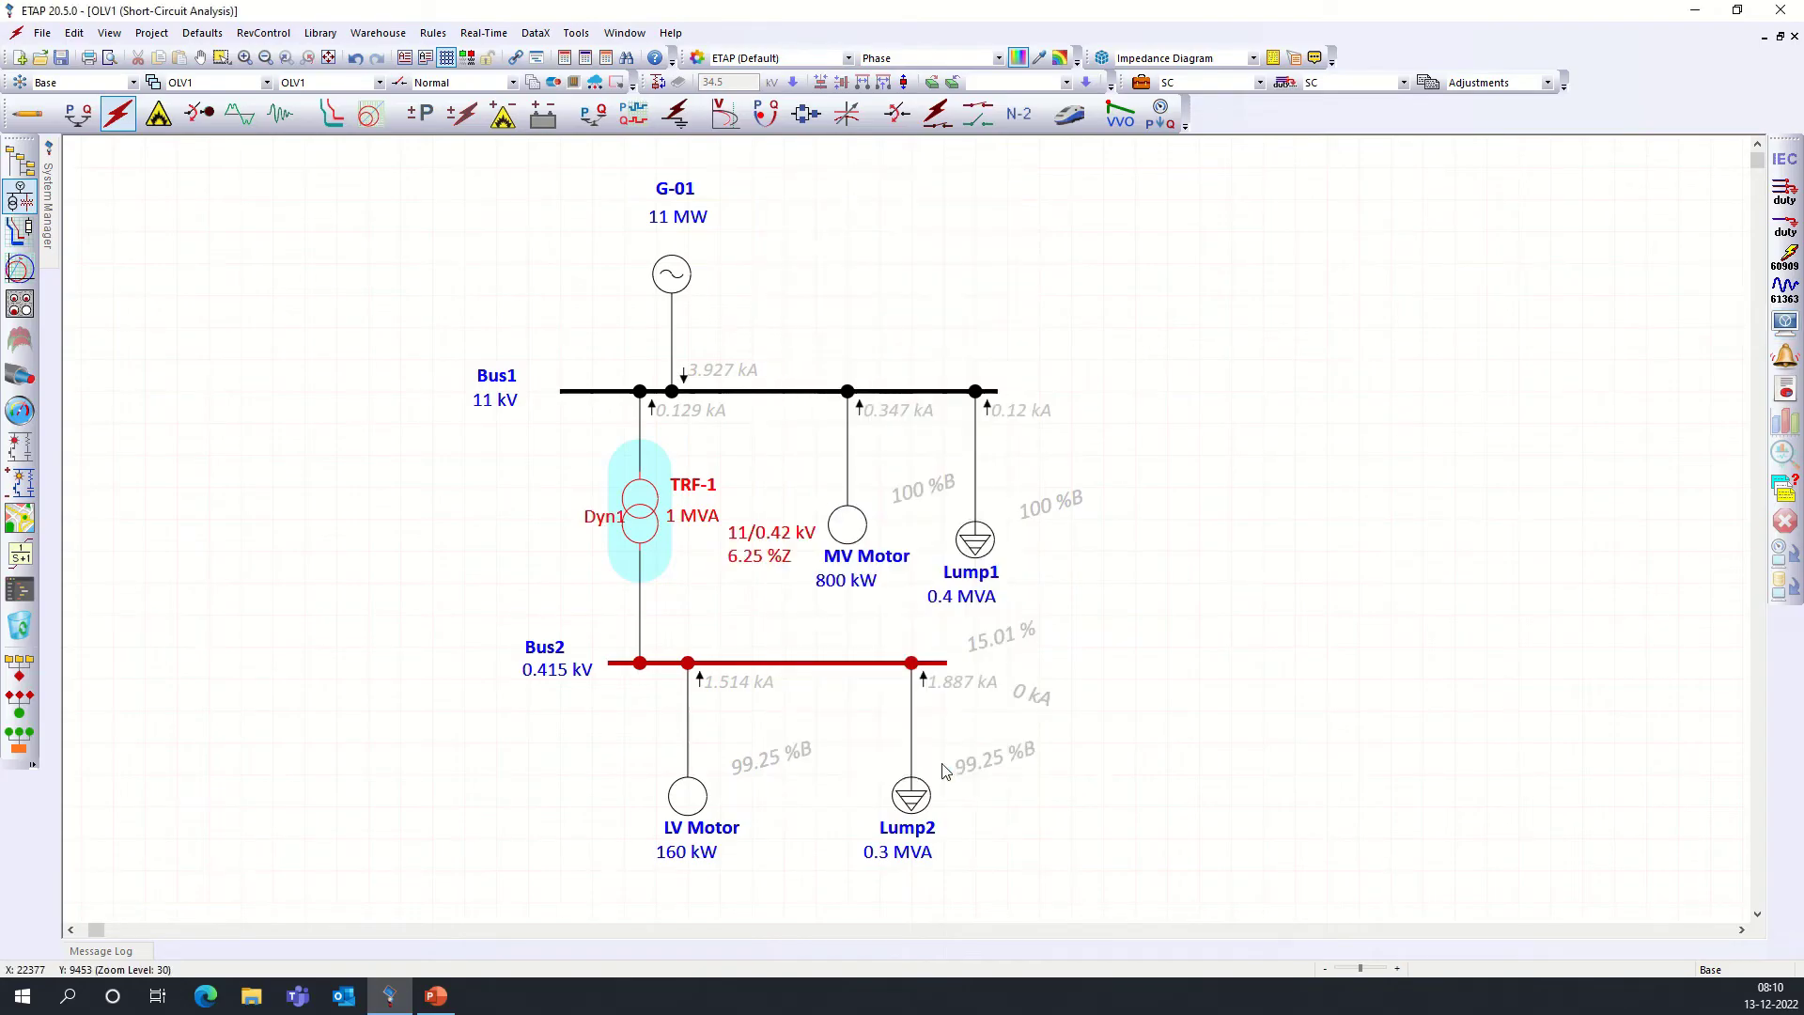
{"action": "left_click", "coordinate": [587, 531]}
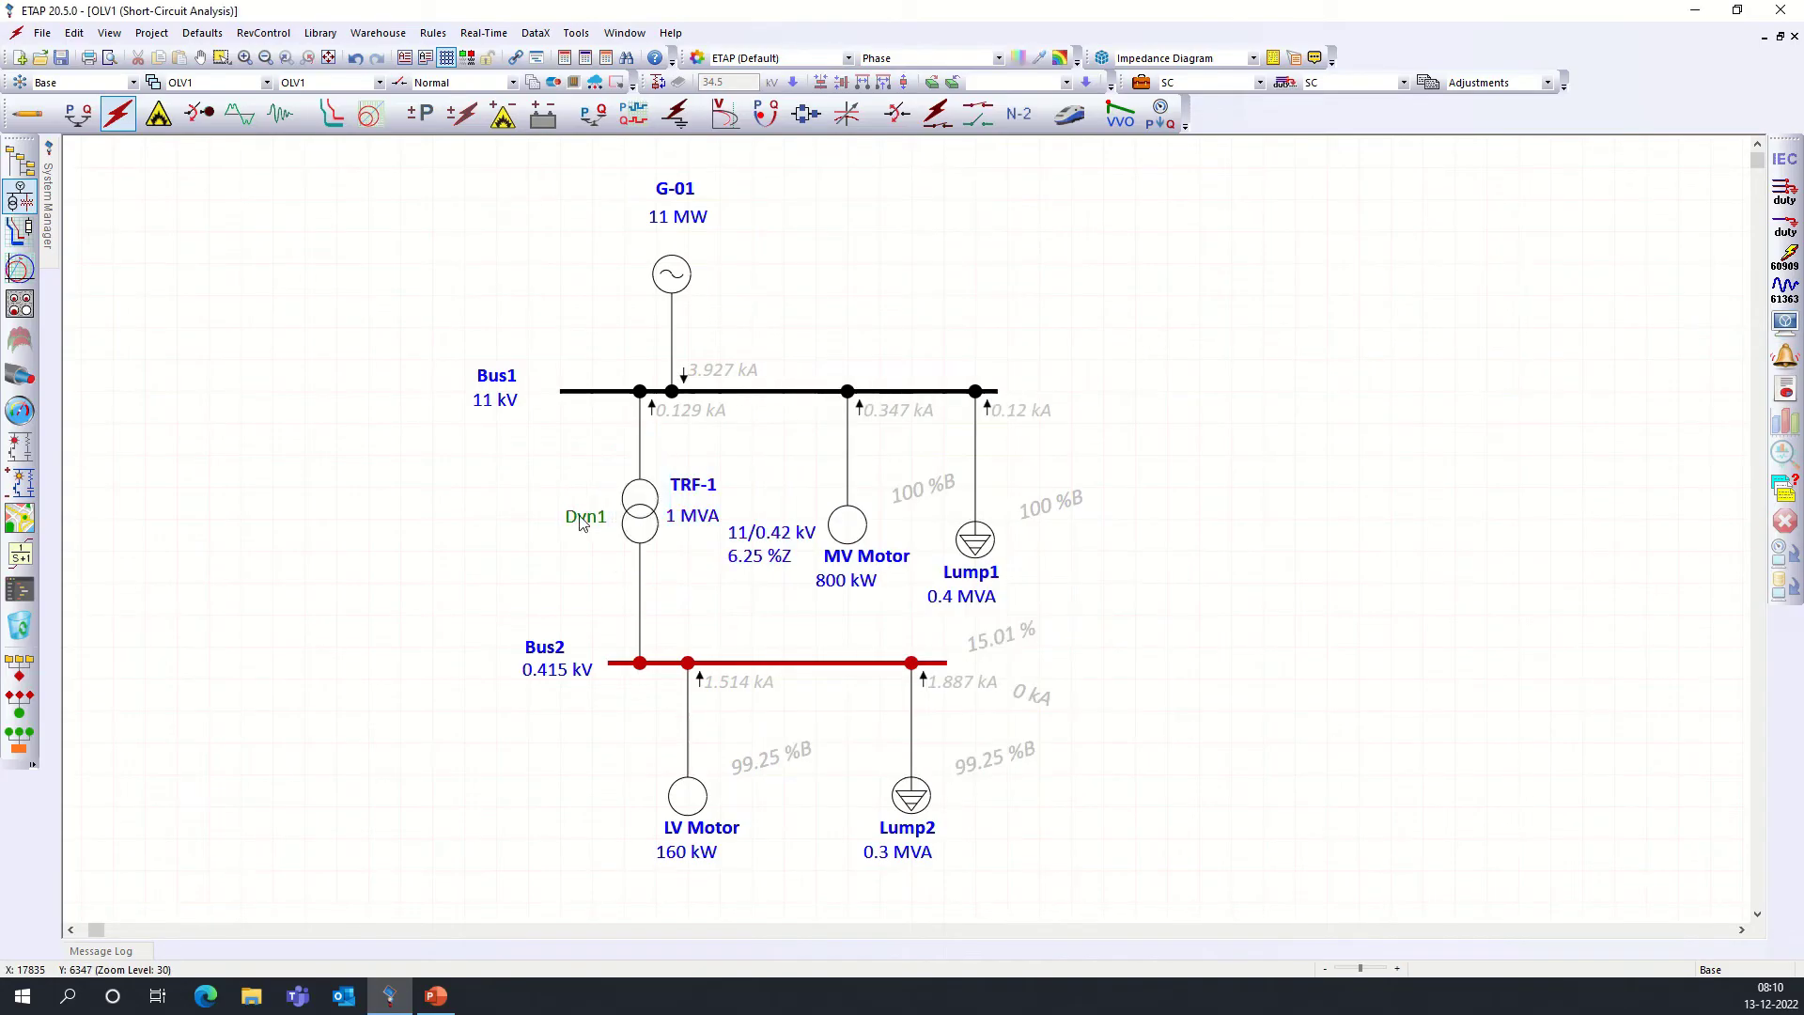
{"action": "left_click_drag", "start_coordinate": [772, 544], "coordinate": [699, 568]}
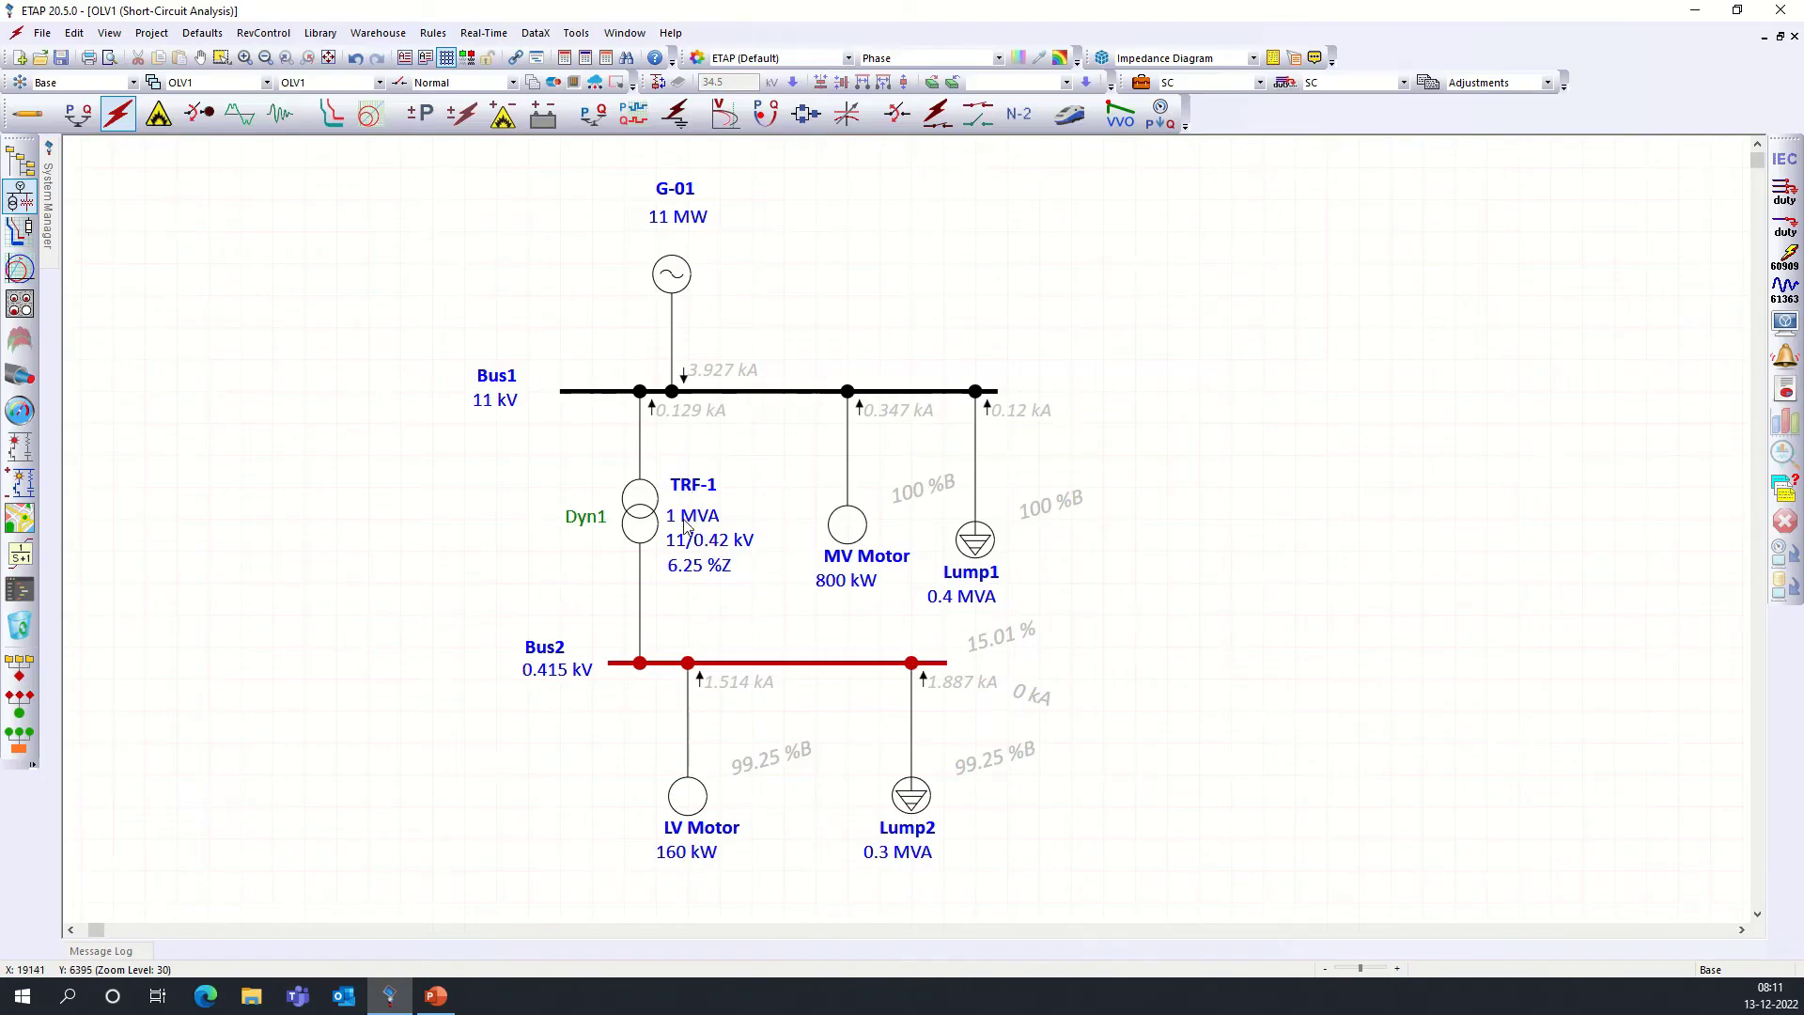
{"action": "double_click", "coordinate": [685, 526]}
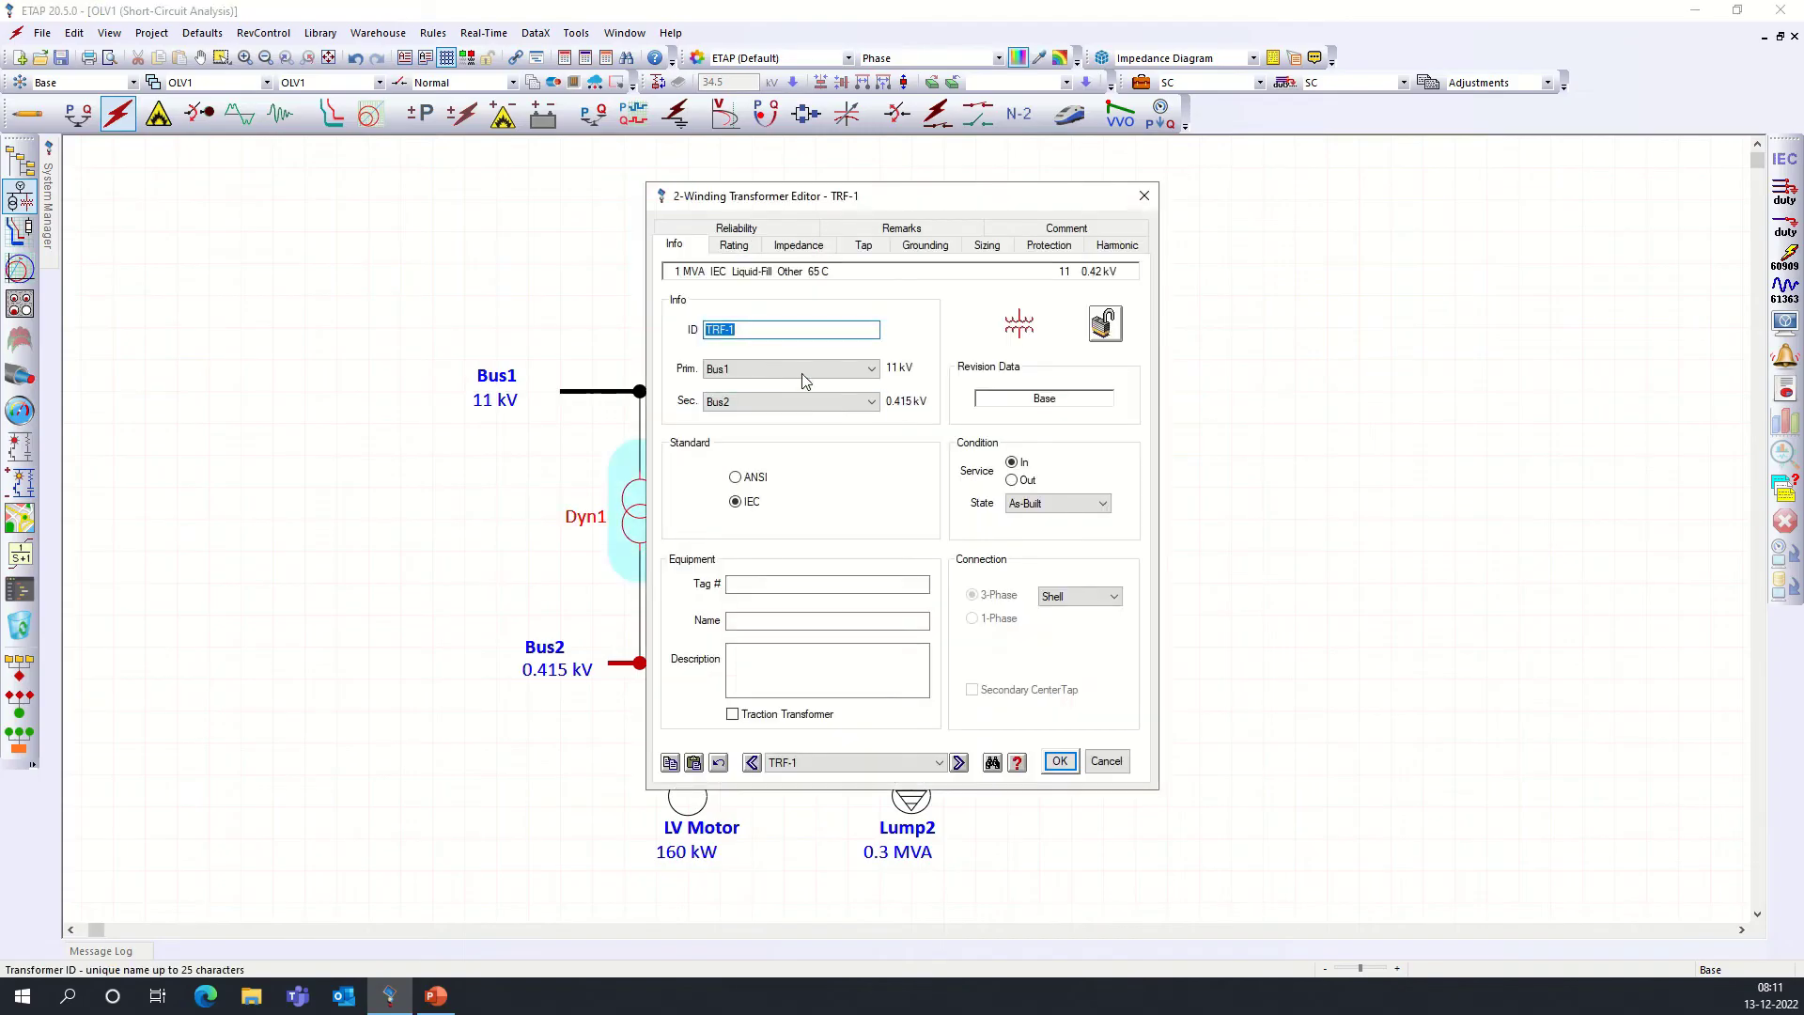
{"action": "left_click_drag", "start_coordinate": [878, 197], "coordinate": [1118, 181]}
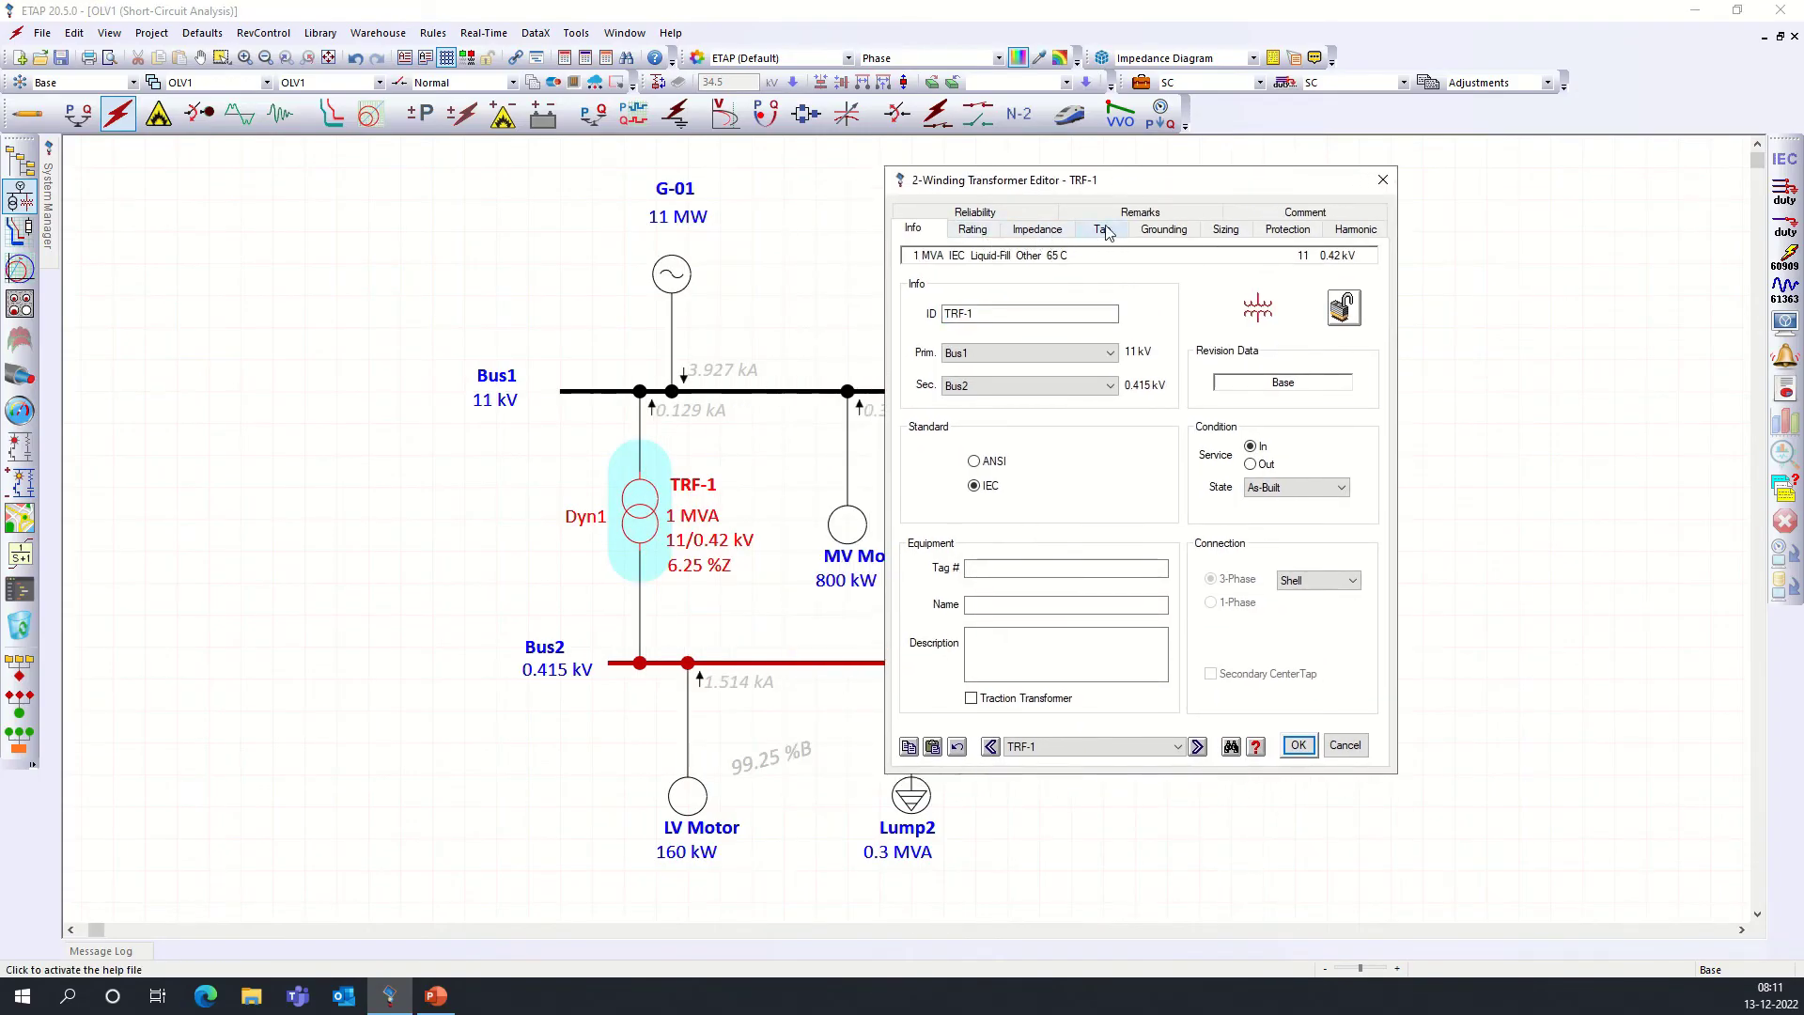
{"action": "left_click", "coordinate": [1102, 233]}
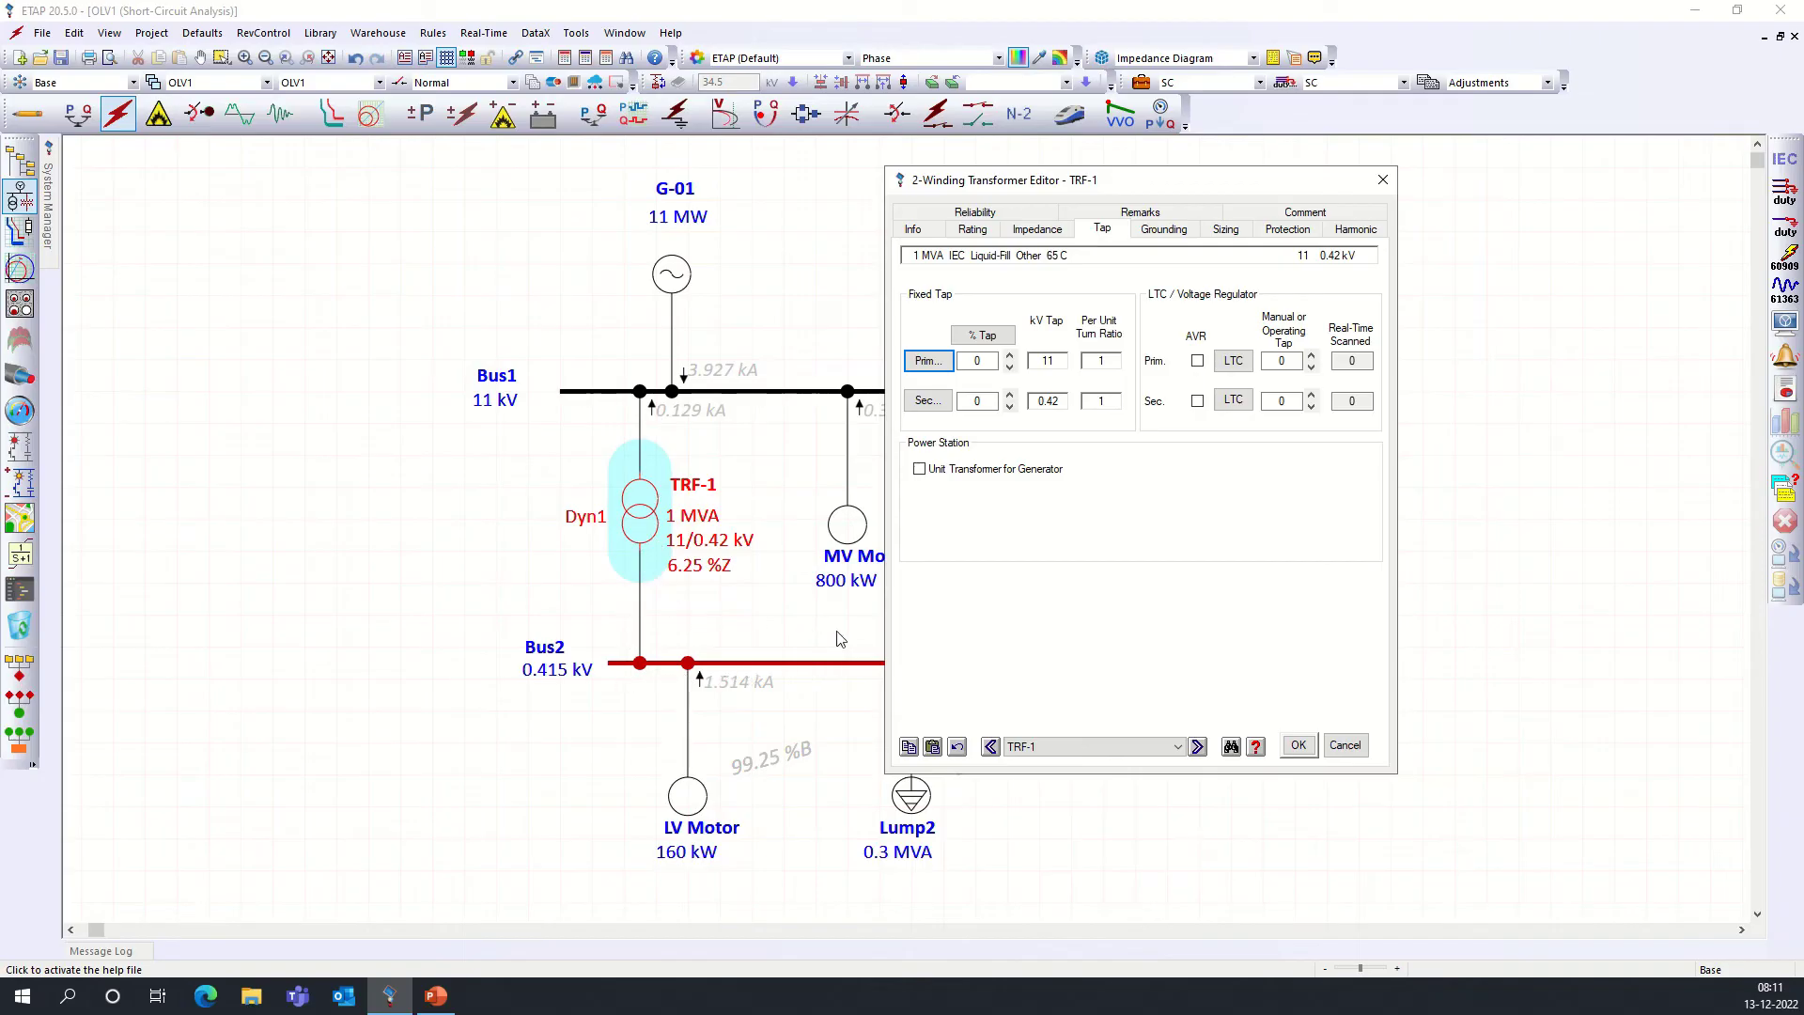
{"action": "left_click_drag", "start_coordinate": [1139, 186], "coordinate": [1217, 199]}
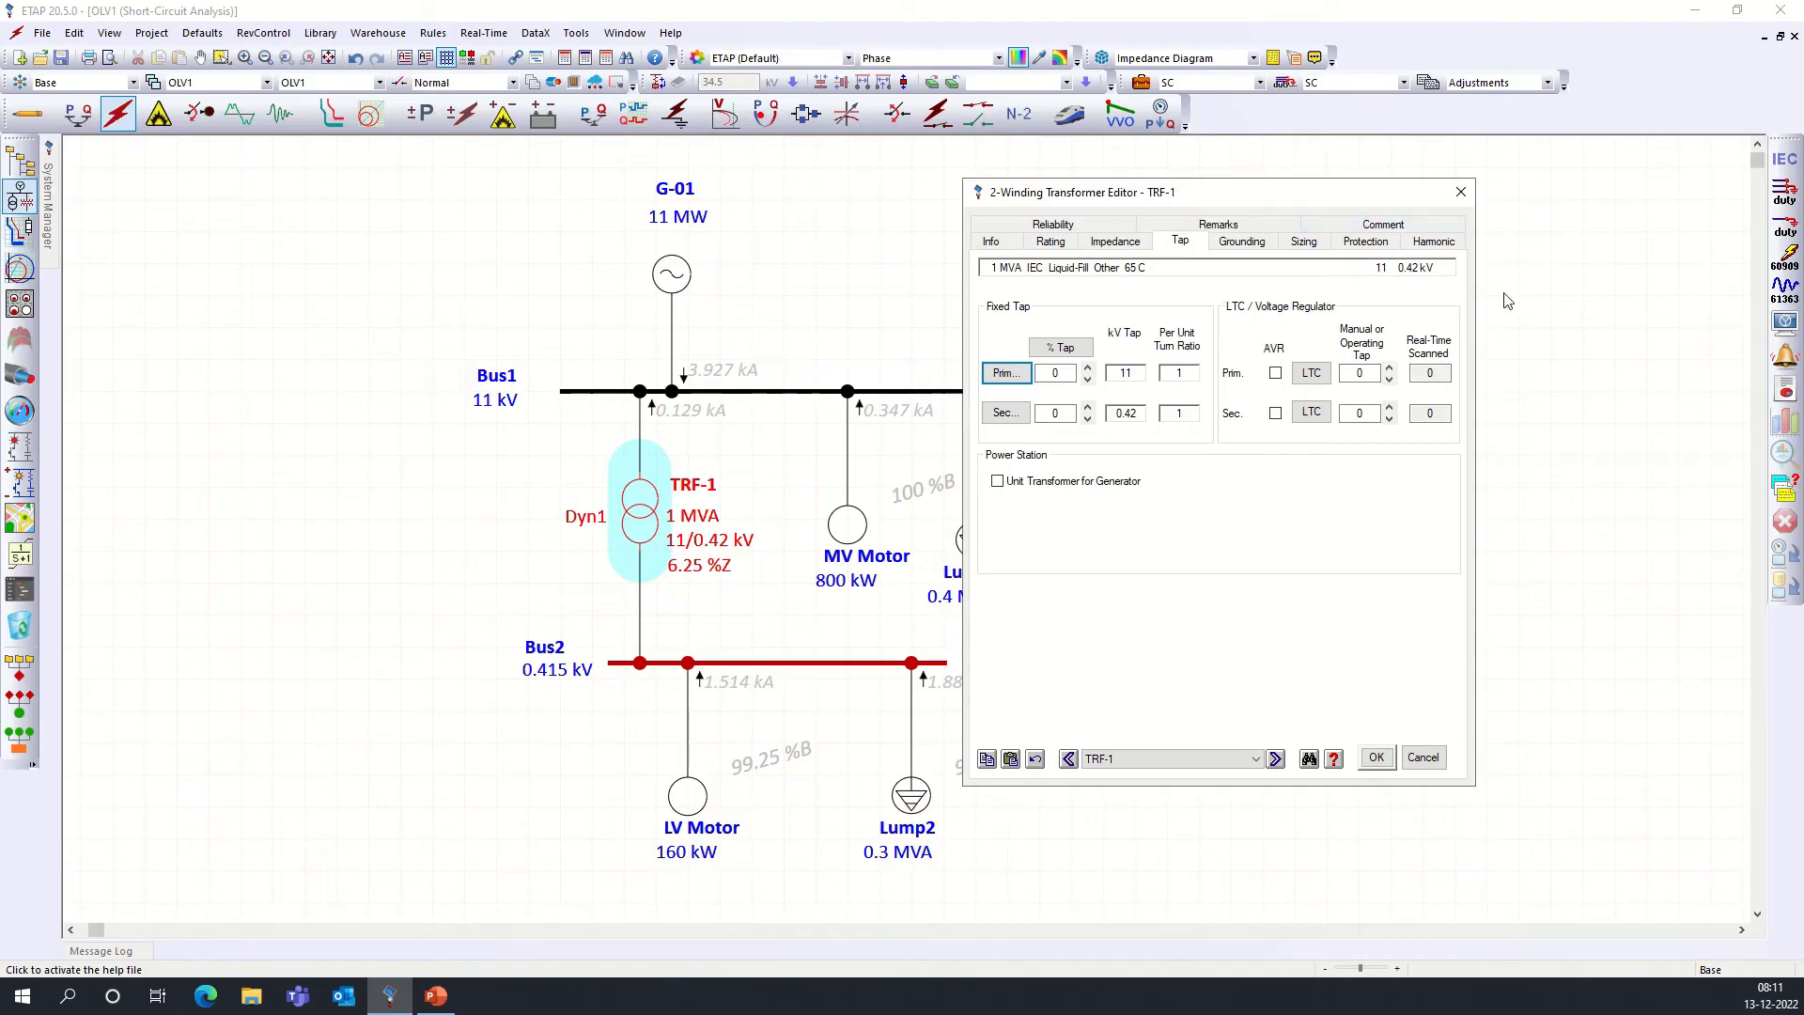
{"action": "left_click", "coordinate": [1461, 192]}
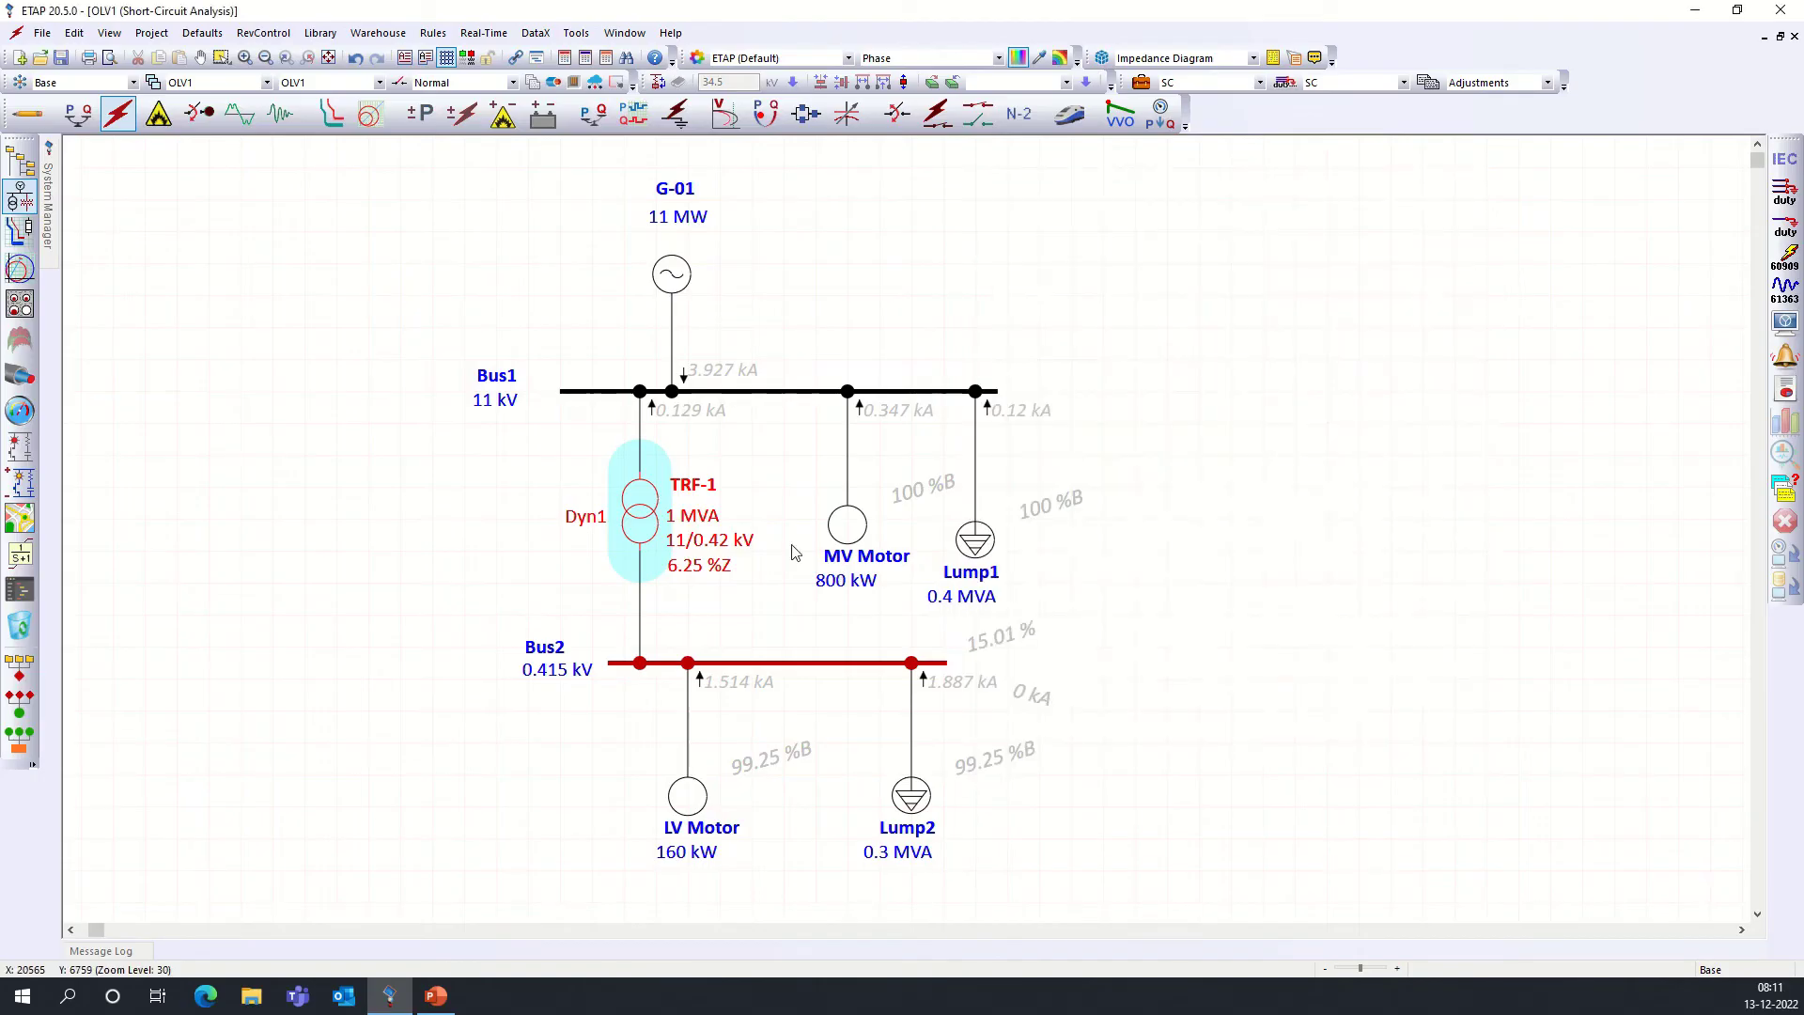
Rerun the IEC 60909 device duty study: Bus2 fault 23.121 kA, G-01 feeding 0.665 kA.
{"action": "left_click", "coordinate": [1786, 194]}
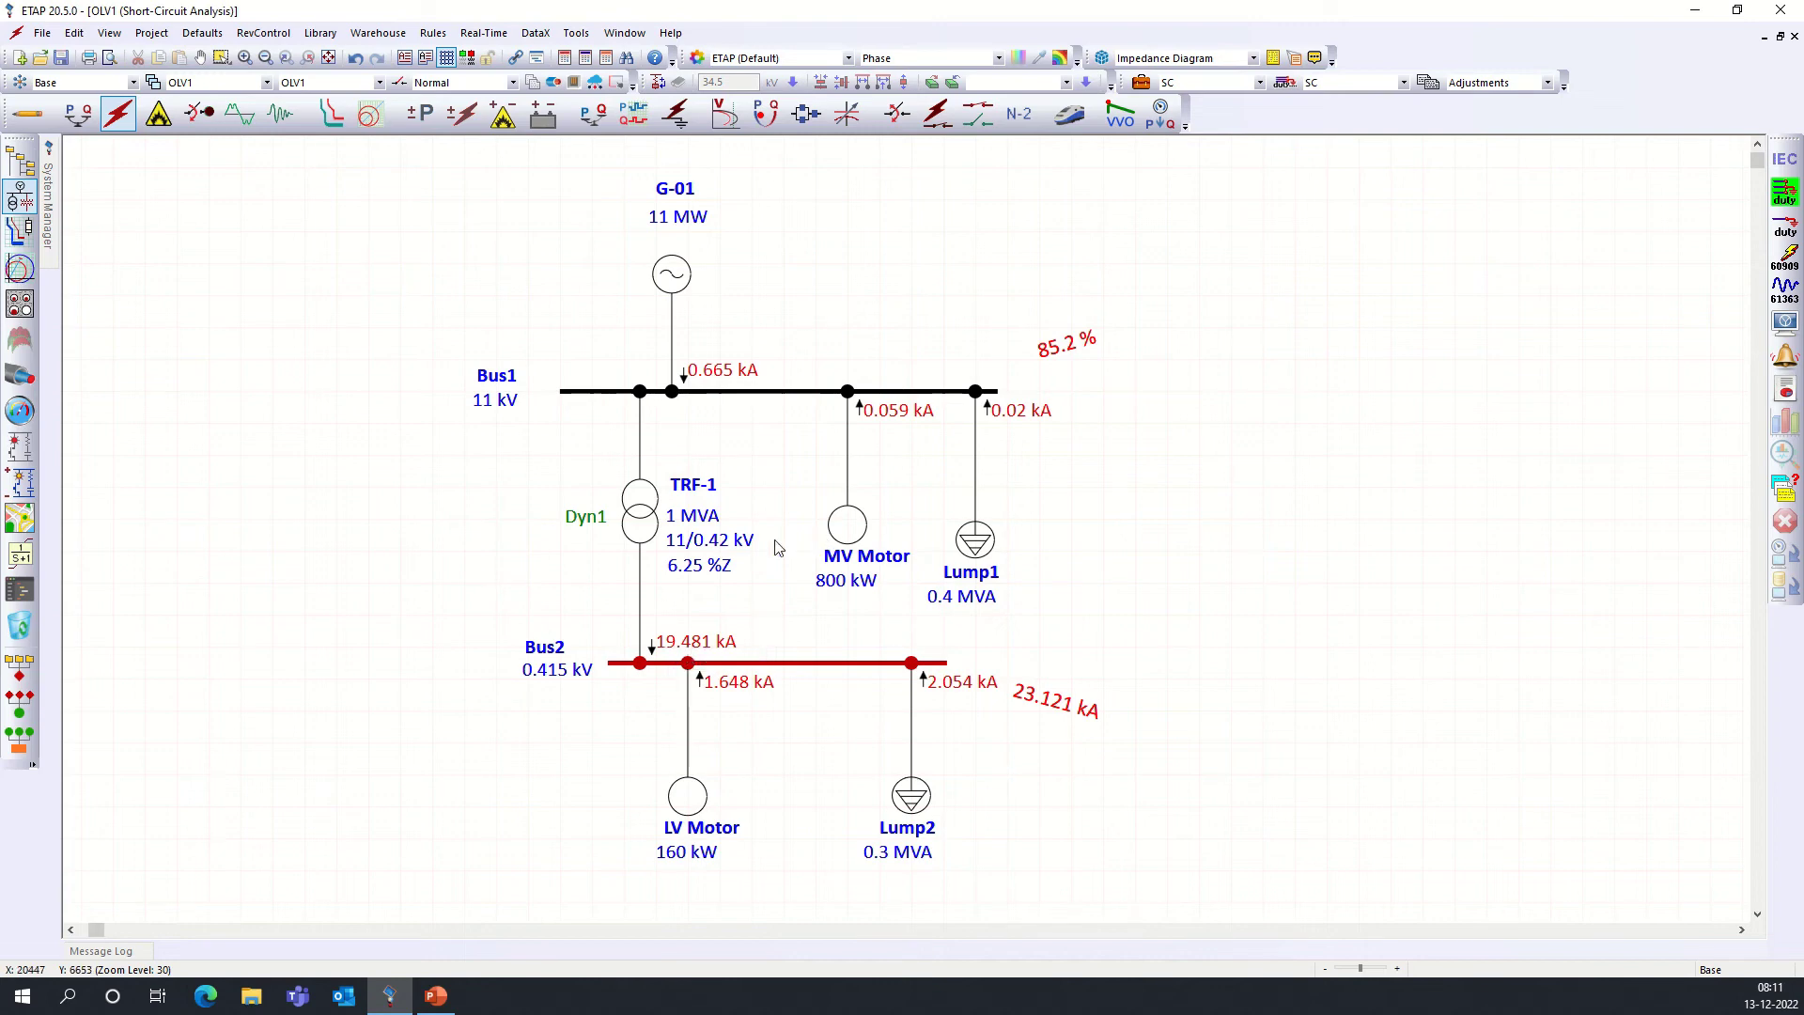
Set TRF-1's Prim. % Tap to 2.5 (11.275 kV) and save the transformer editor.
{"action": "double_click", "coordinate": [700, 542]}
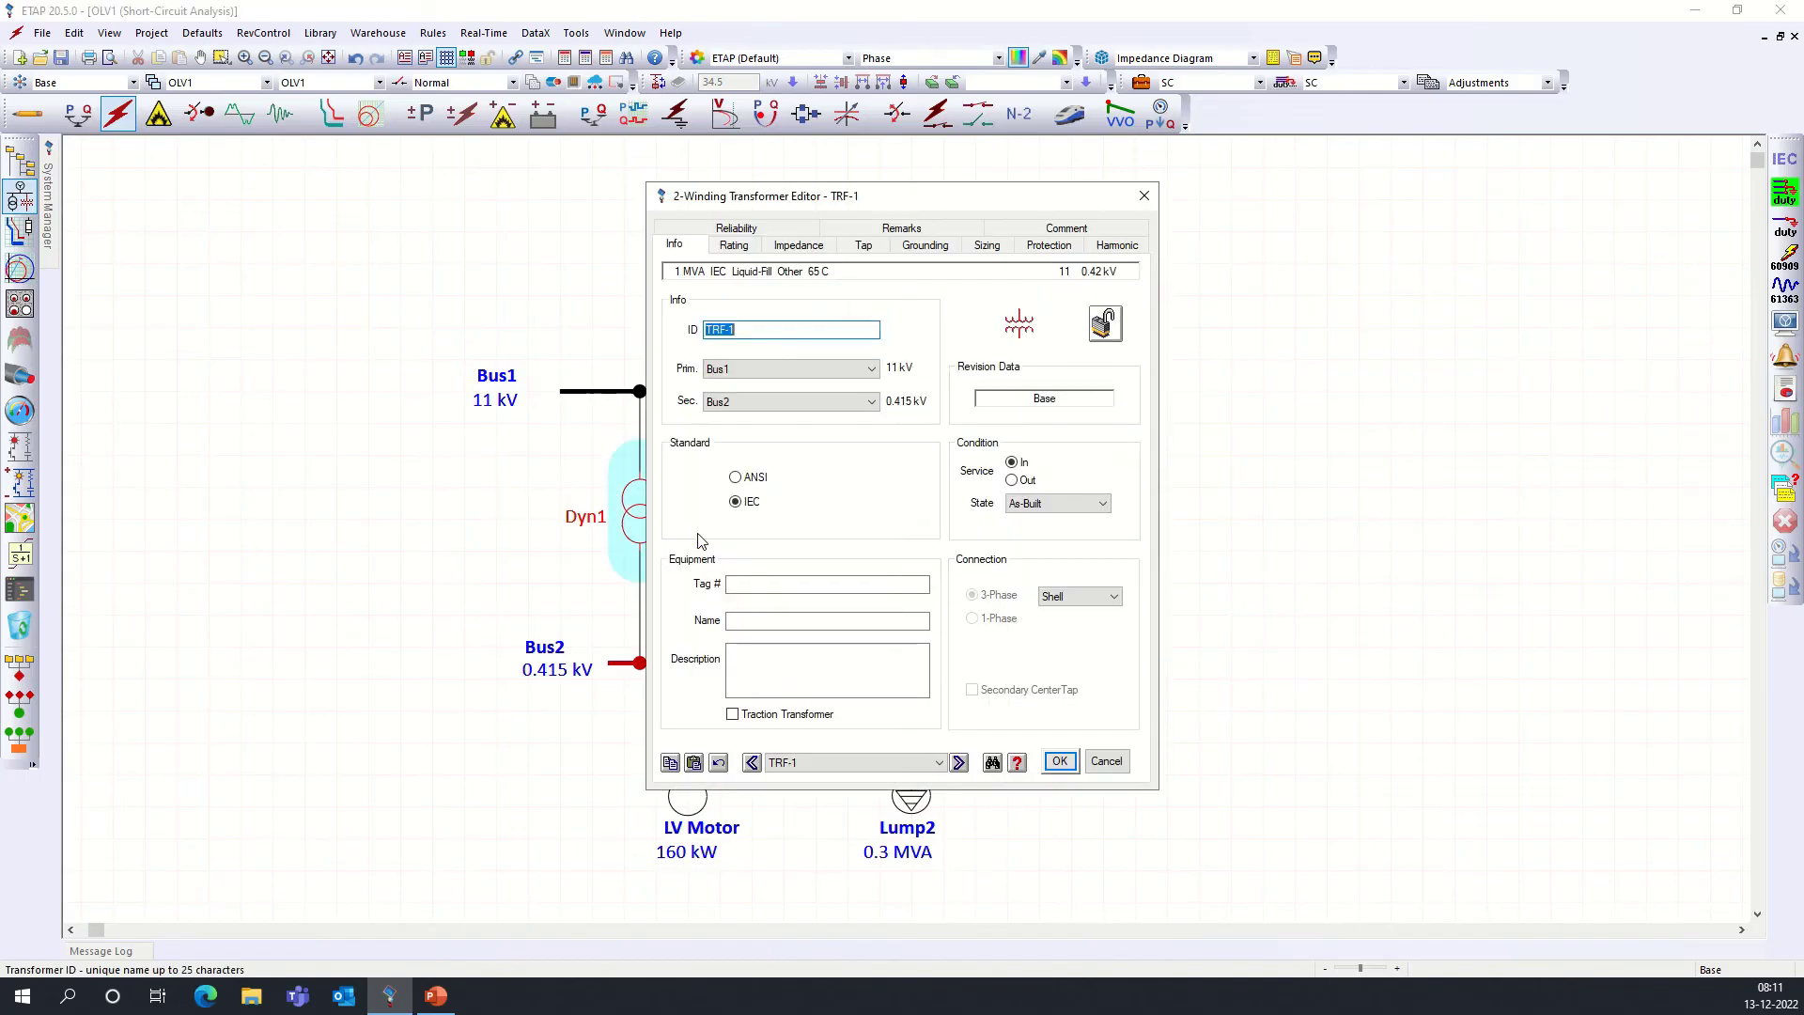
{"action": "left_click_drag", "start_coordinate": [873, 198], "coordinate": [1158, 181]}
{"action": "left_click", "coordinate": [1152, 229]}
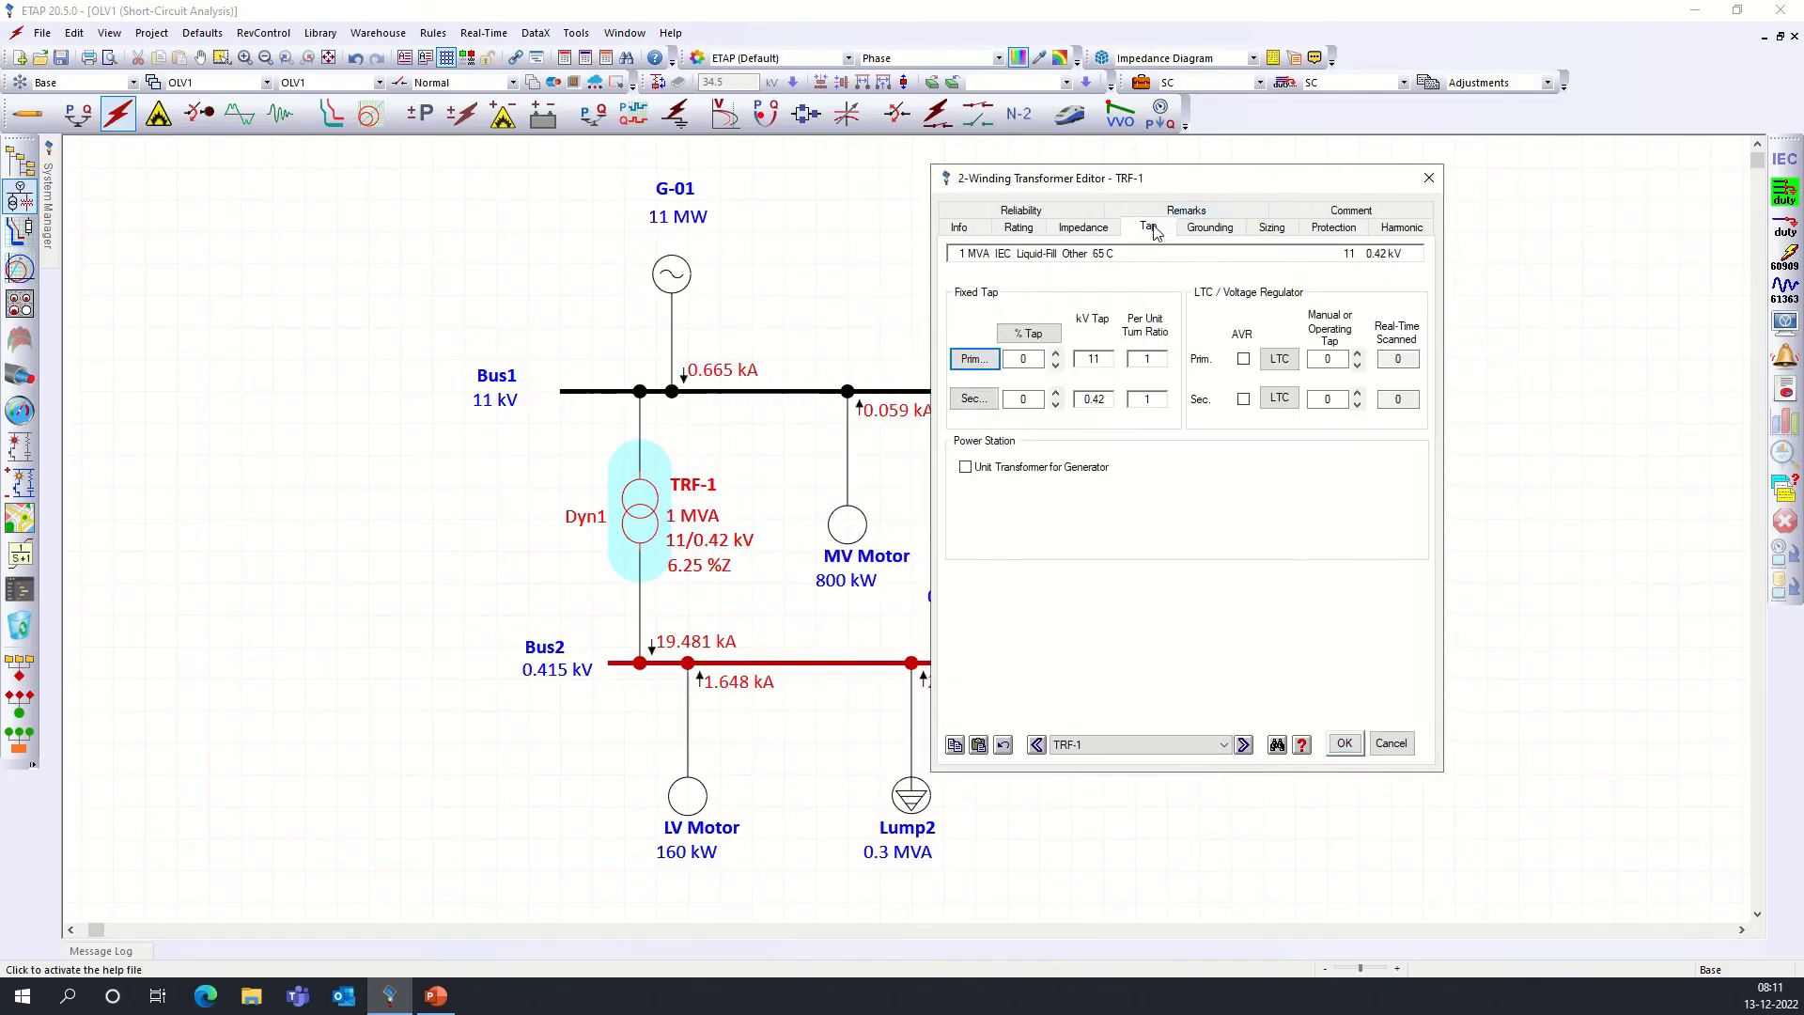
{"action": "left_click", "coordinate": [1057, 358]}
{"action": "left_click", "coordinate": [1346, 744]}
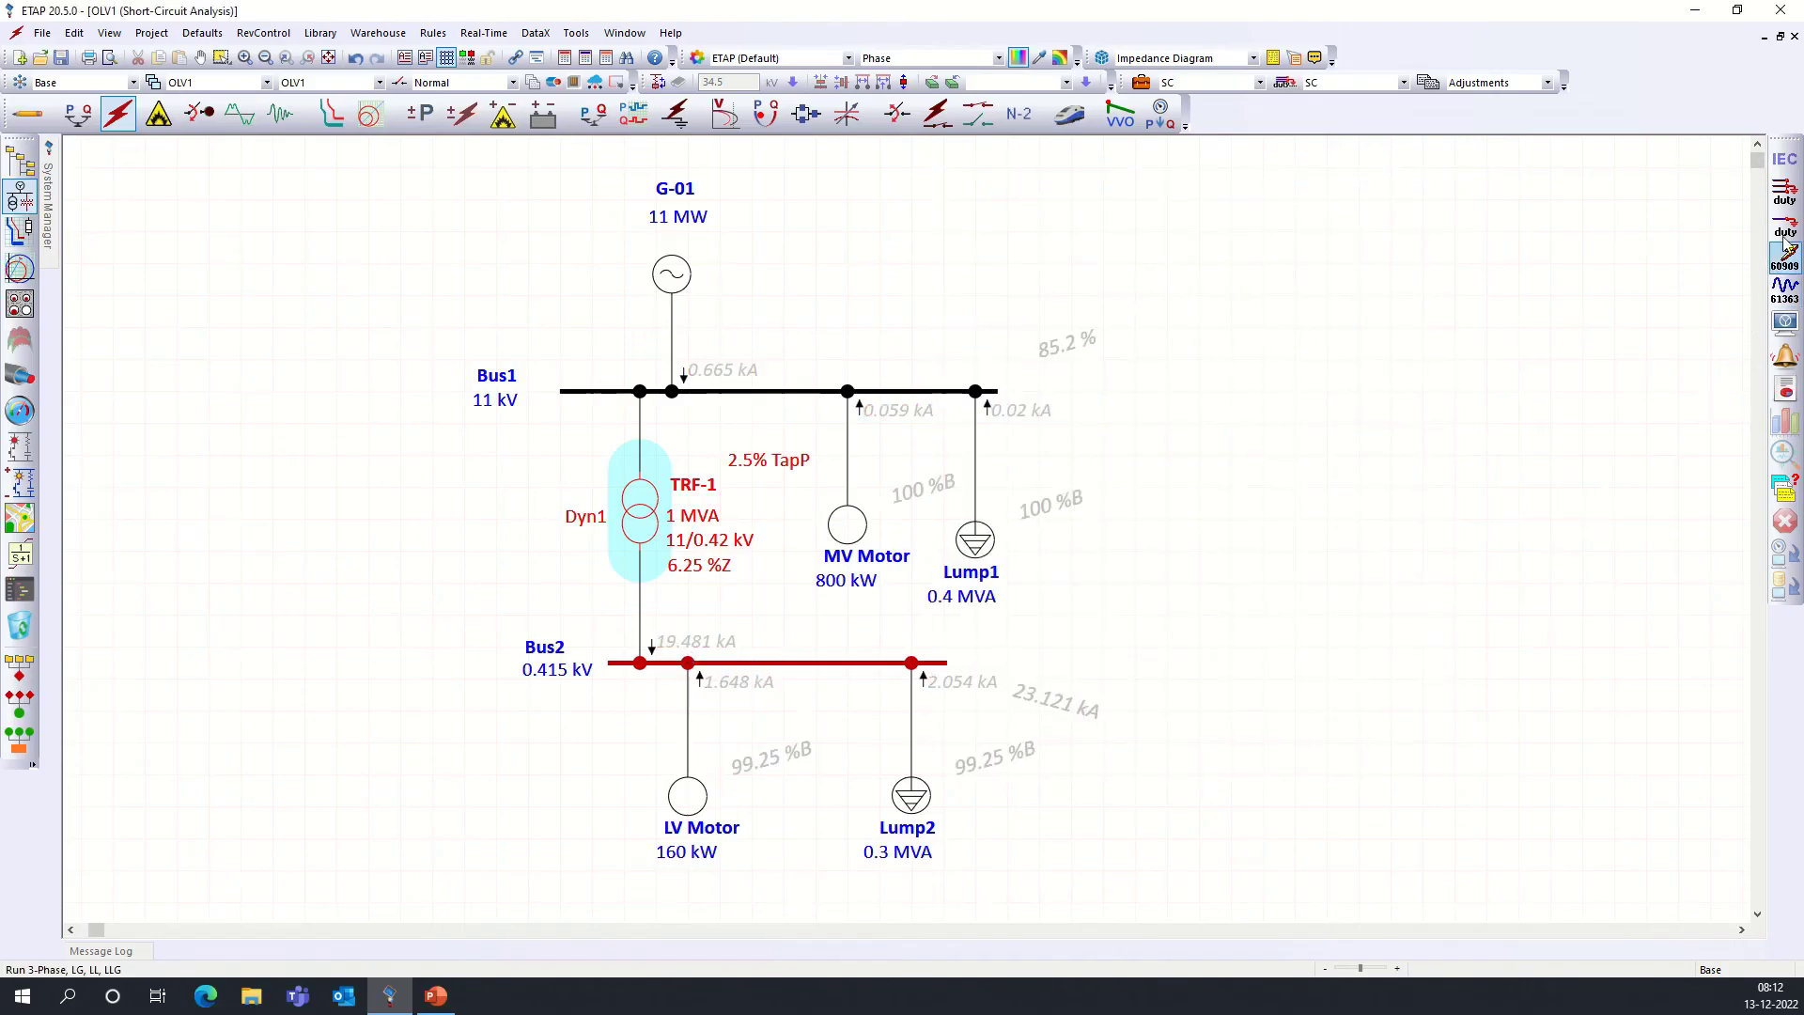
Rerun the IEC 60909 3-phase device duty study with TRF-1 at 2.5% tap, giving 23.29 kA at Bus2.
{"action": "left_click", "coordinate": [1792, 200]}
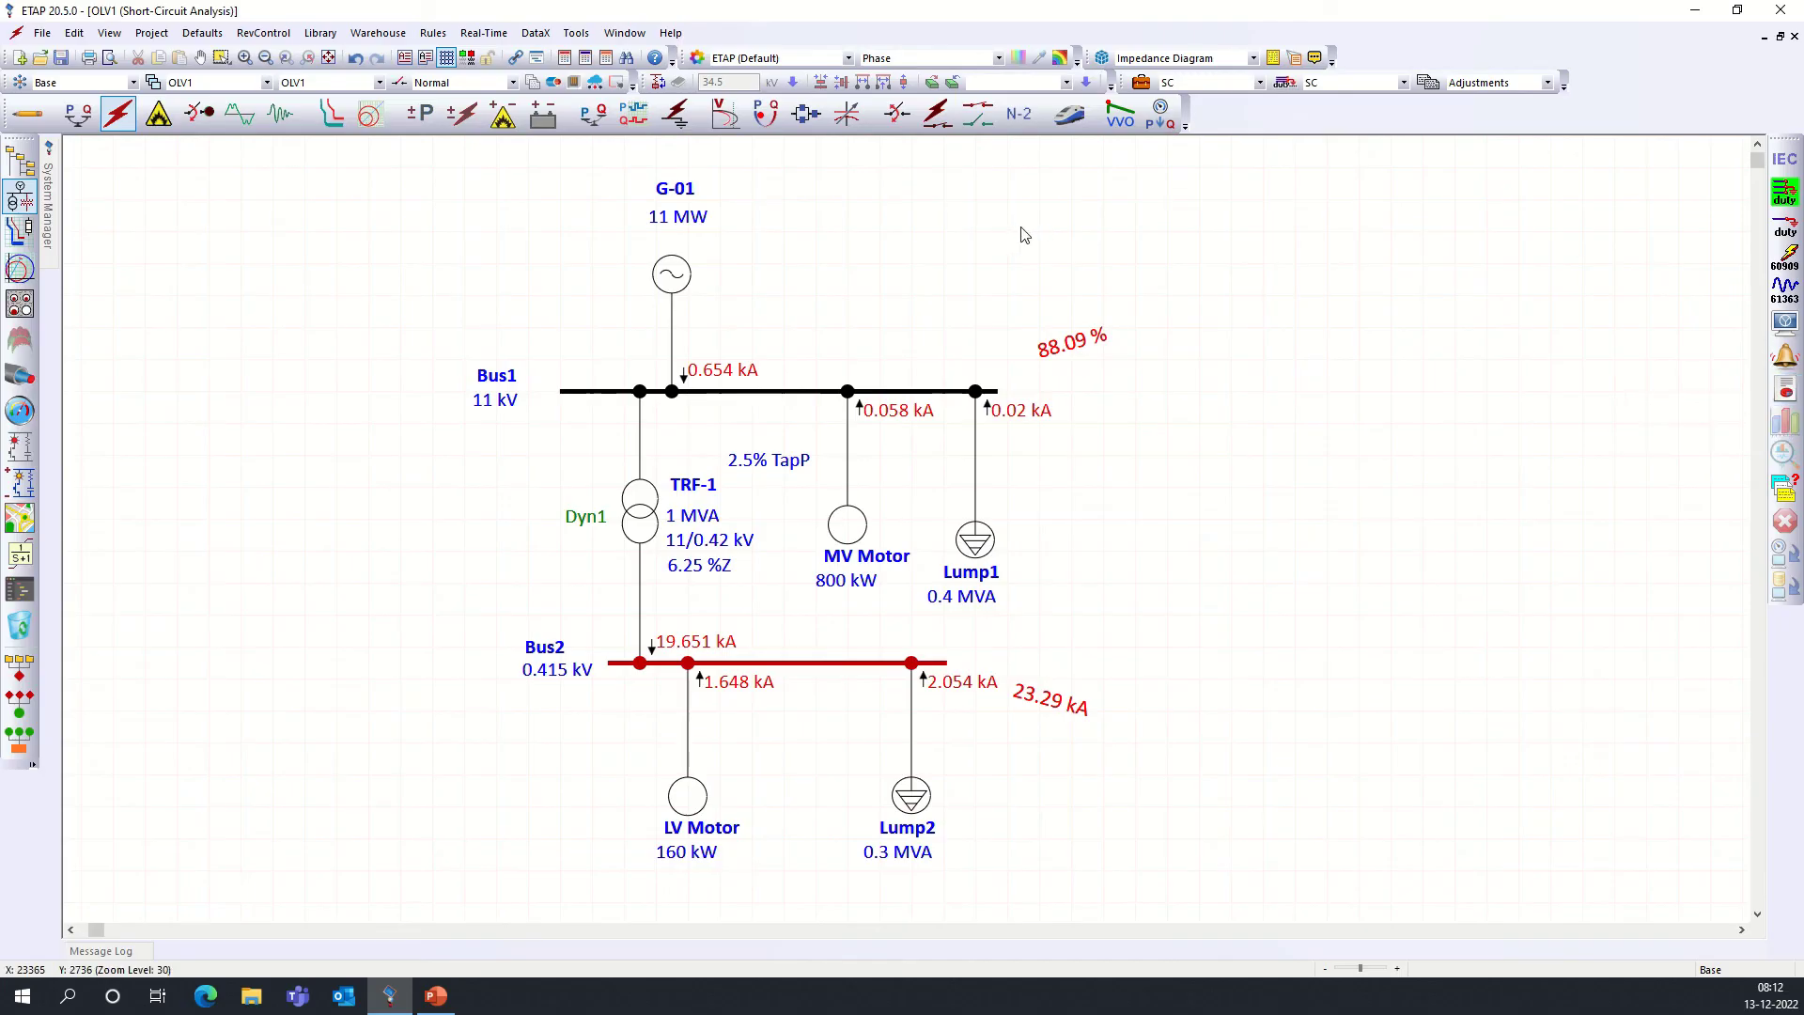
Move Bus1's 88.09% voltage label slightly left and down, closer to the bus.
{"action": "left_click_drag", "start_coordinate": [1055, 352], "coordinate": [1032, 366]}
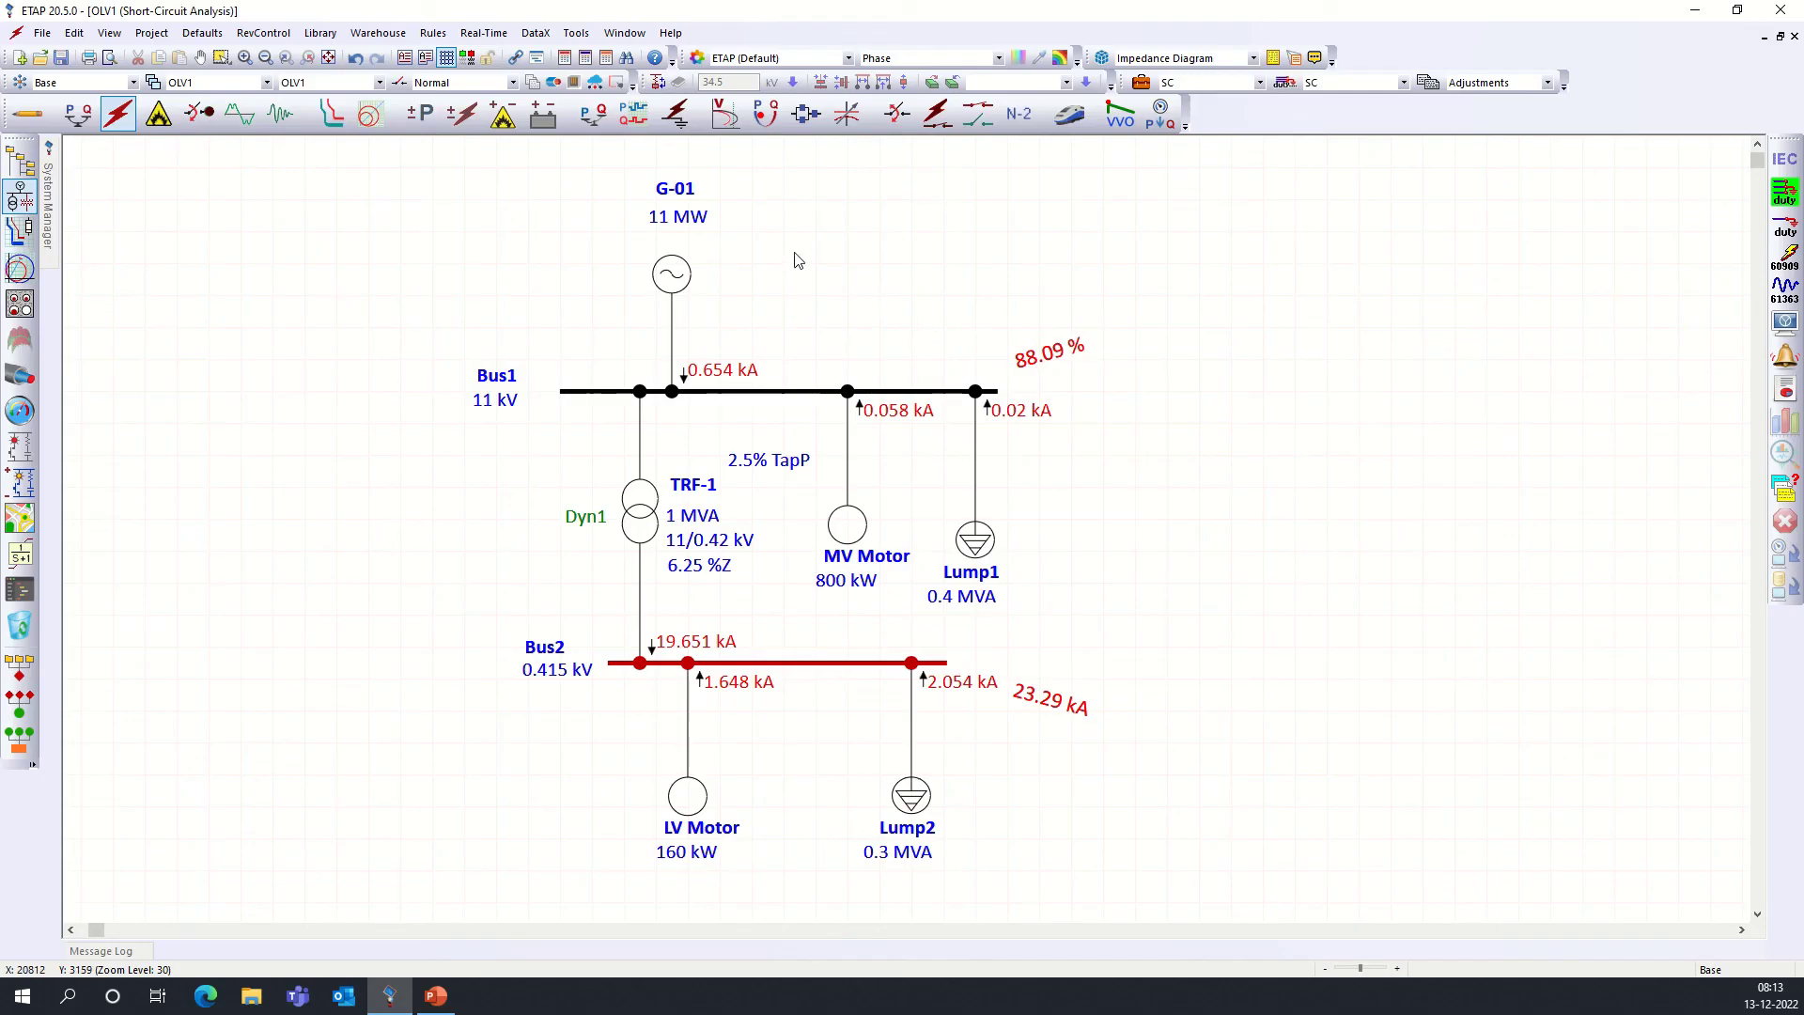